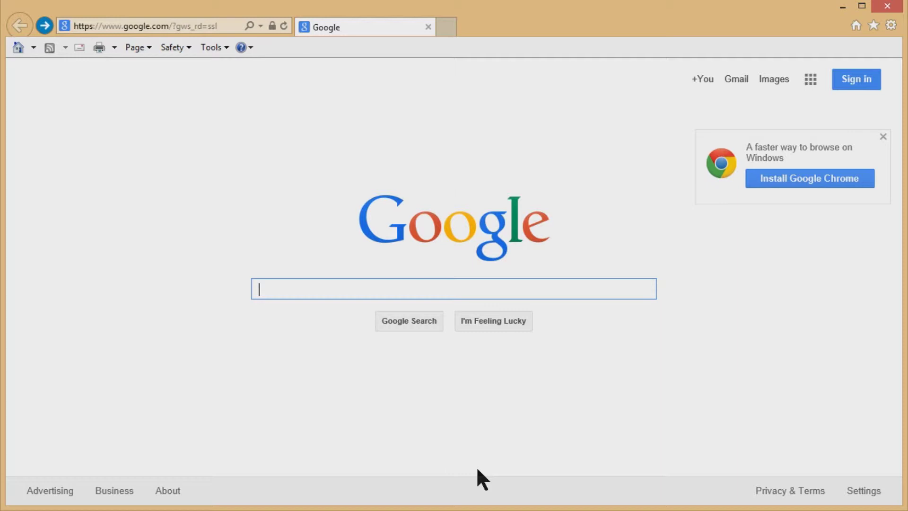
- Open Gmail's Create your Google Account form and enter the first name
click(601, 427)
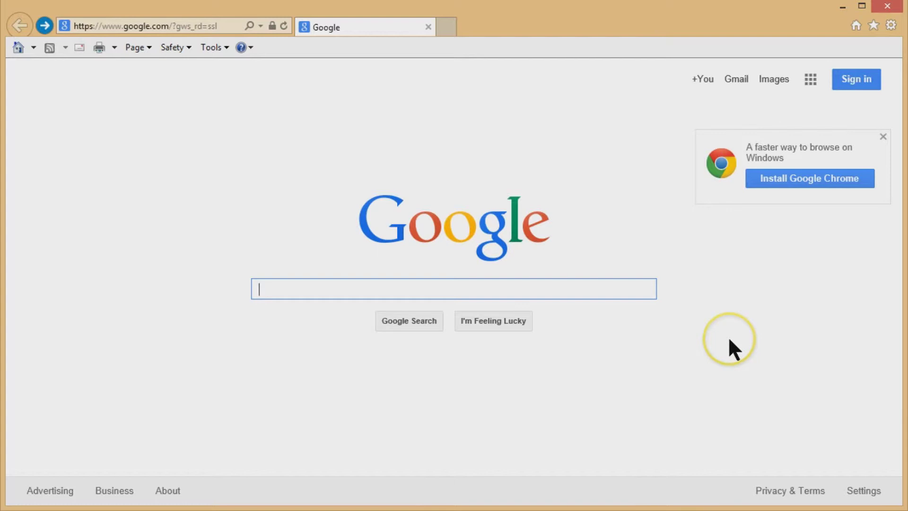
click(737, 80)
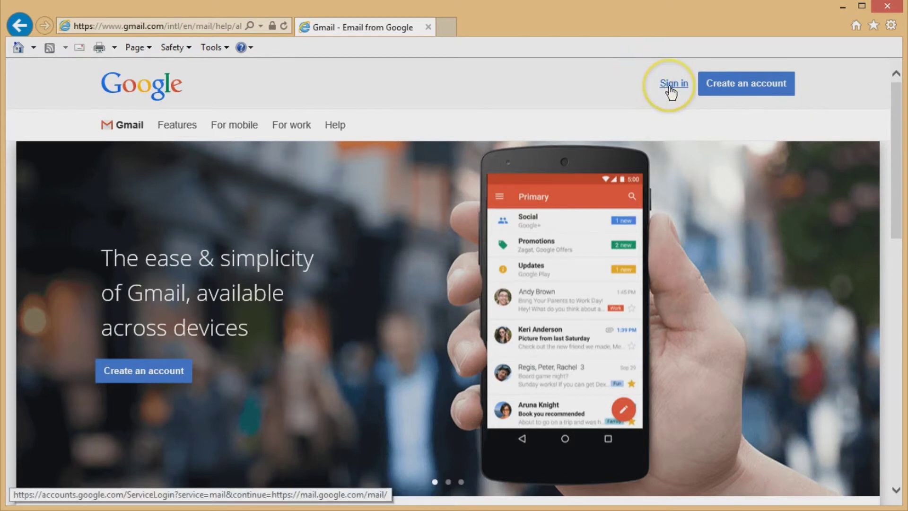
click(746, 94)
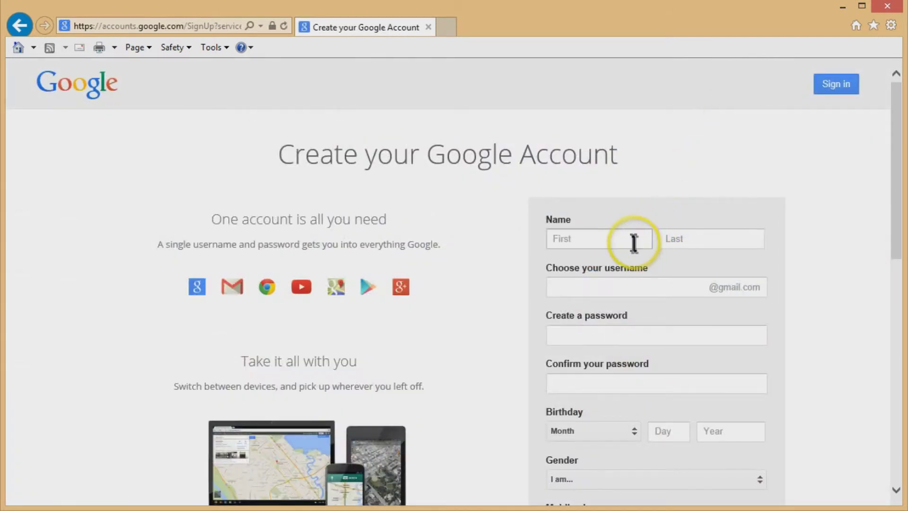
click(634, 240)
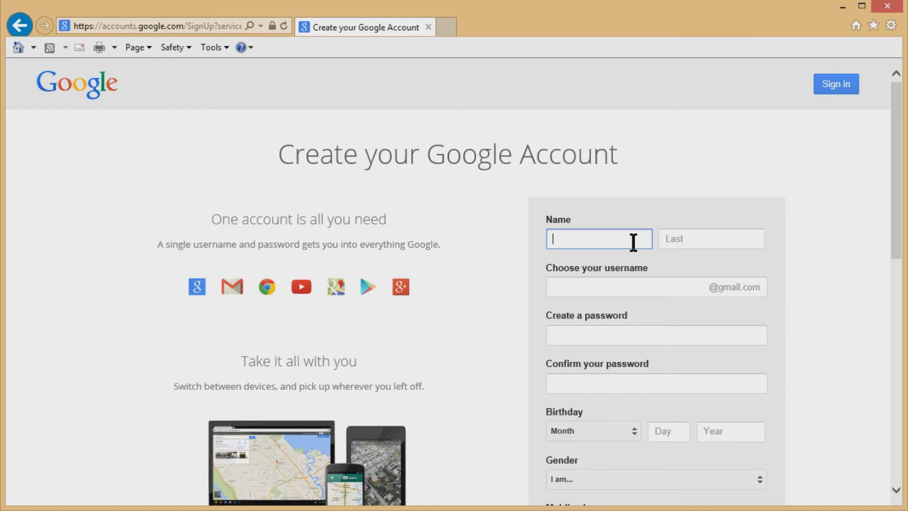
text(Bogus)
- Enter the last name and a username, then return to change the taken username
key(Tab)
text(Apcount)
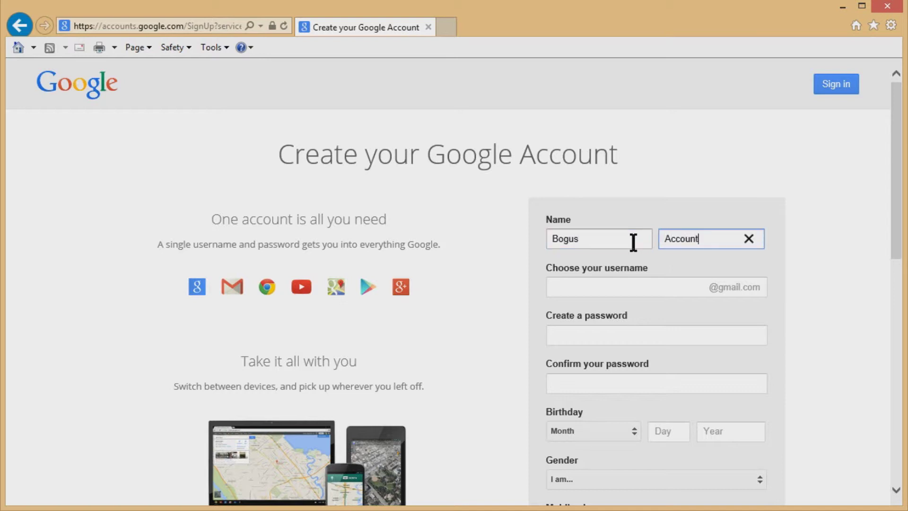
key(Tab)
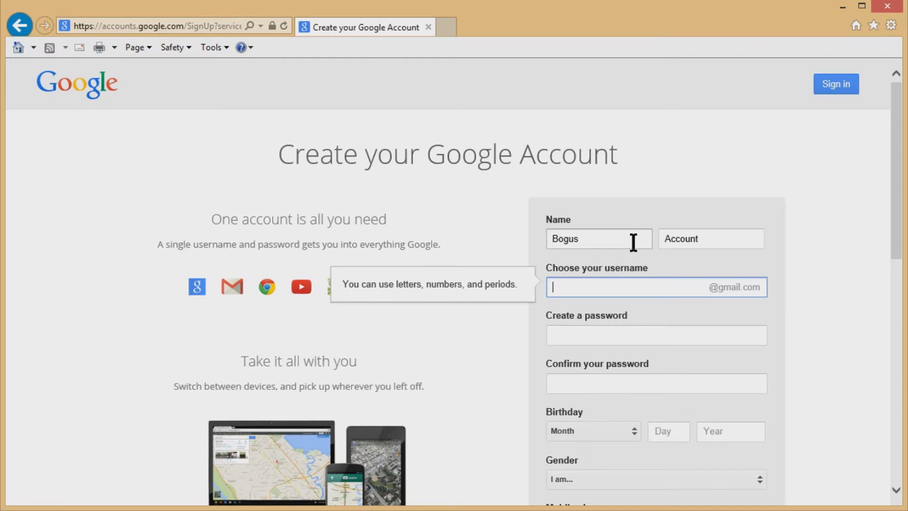
text(bogusaccount)
key(Tab)
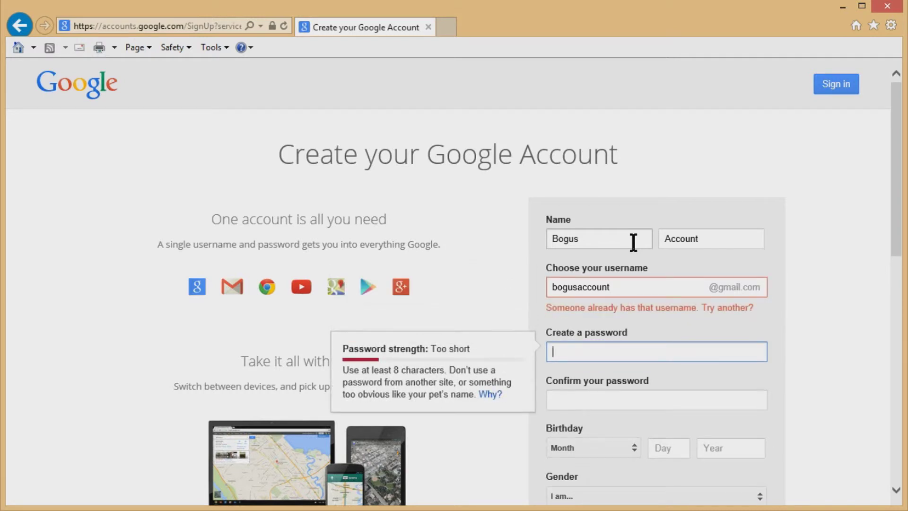
click(623, 287)
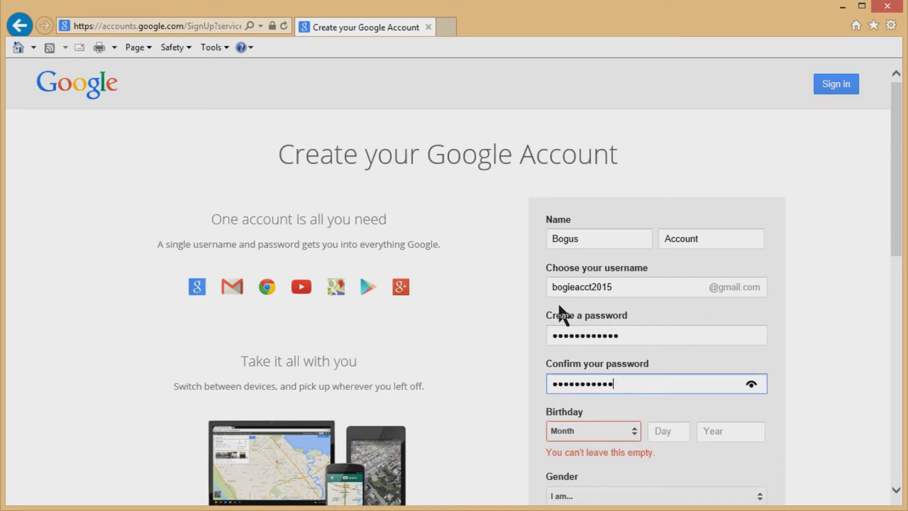
- Set the sign-up birthday to January 1, 1900
click(624, 431)
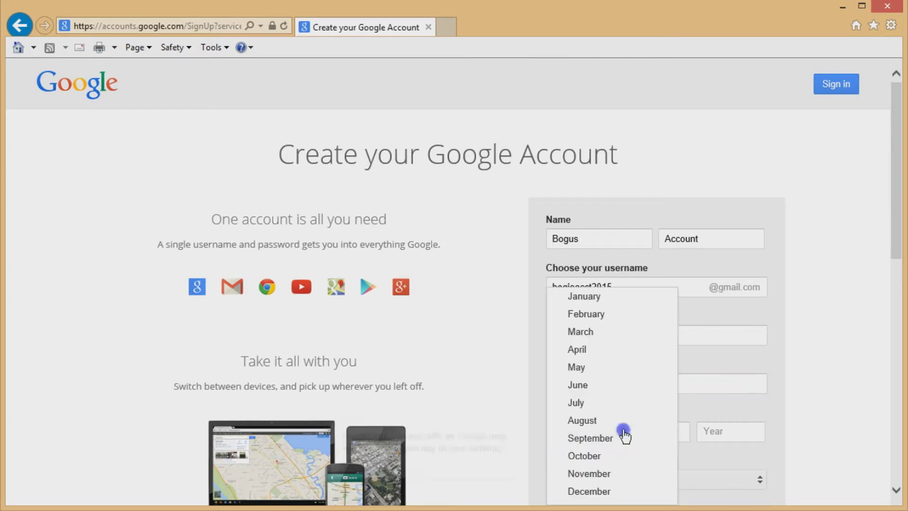
click(877, 378)
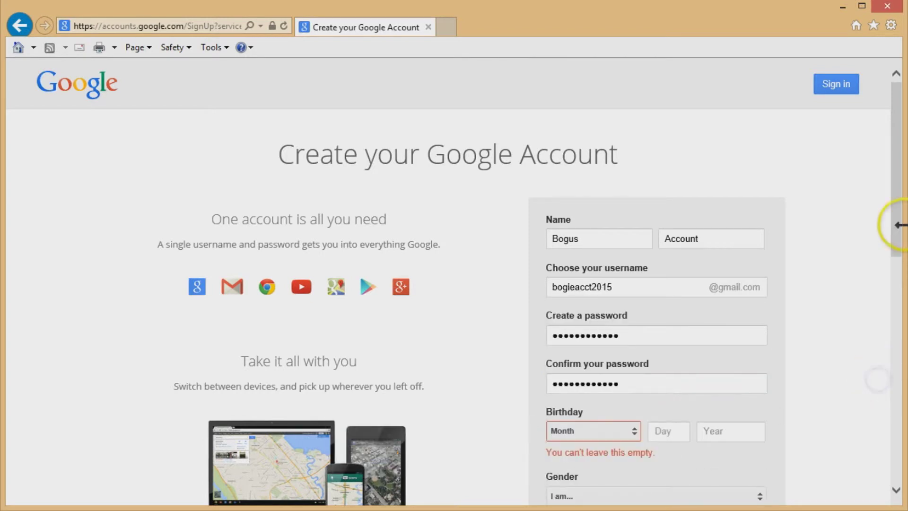
drag(898, 225, 894, 301)
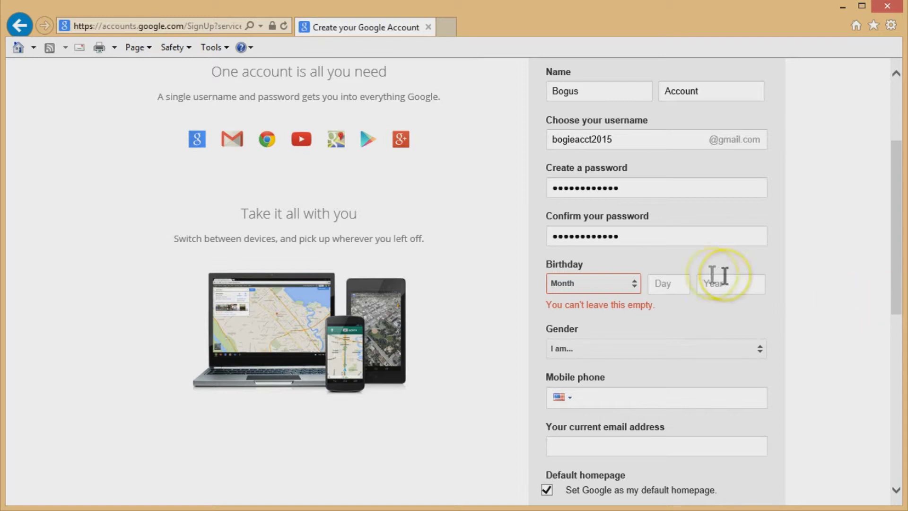
click(634, 284)
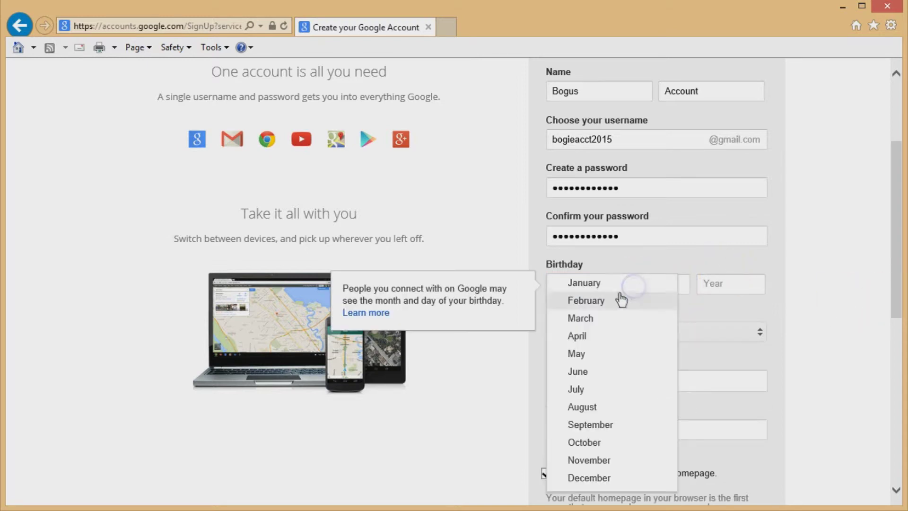
click(626, 282)
click(677, 284)
text(1)
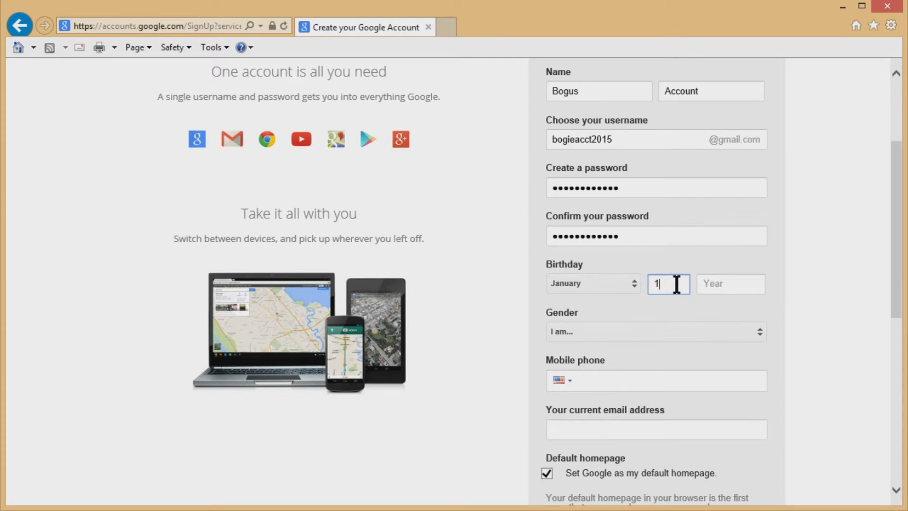
key(Tab)
text(1900)
- Choose Other as the gender and move on to the Mobile phone field
key(Tab)
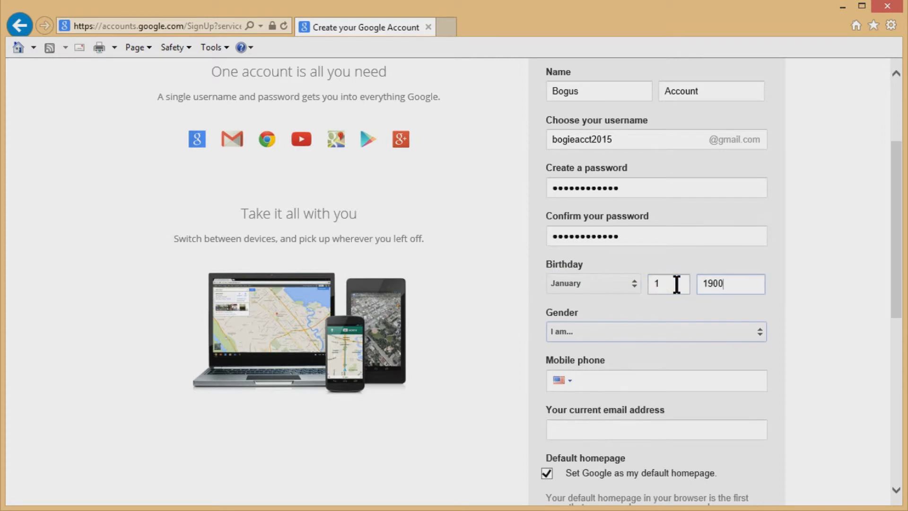
click(699, 329)
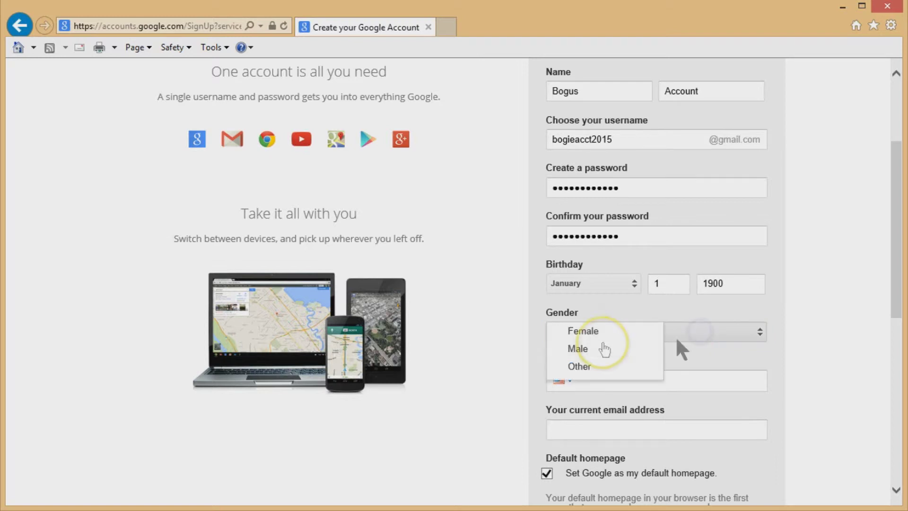
click(601, 368)
click(628, 378)
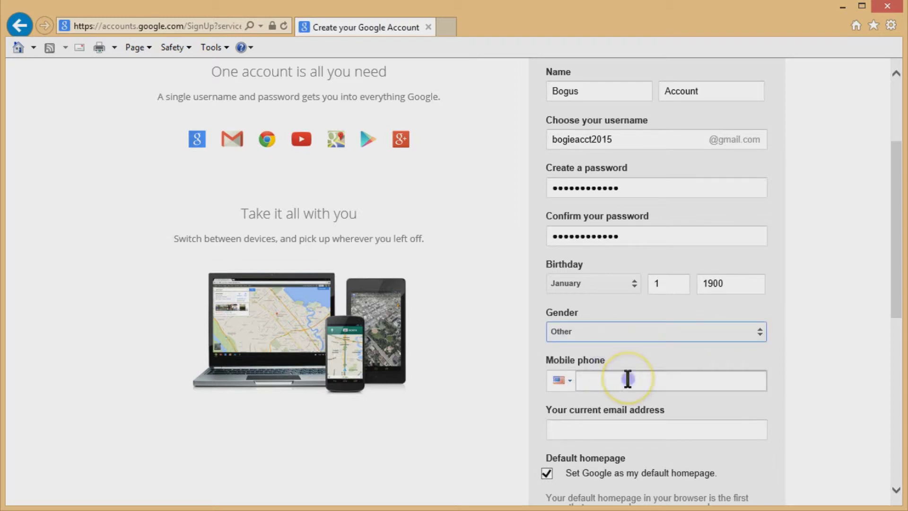
scroll(627, 378, down, 1)
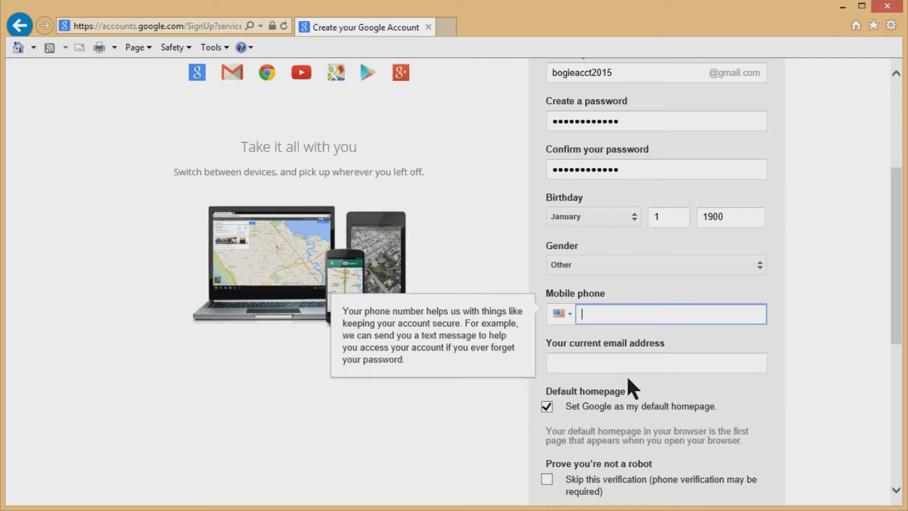
click(632, 362)
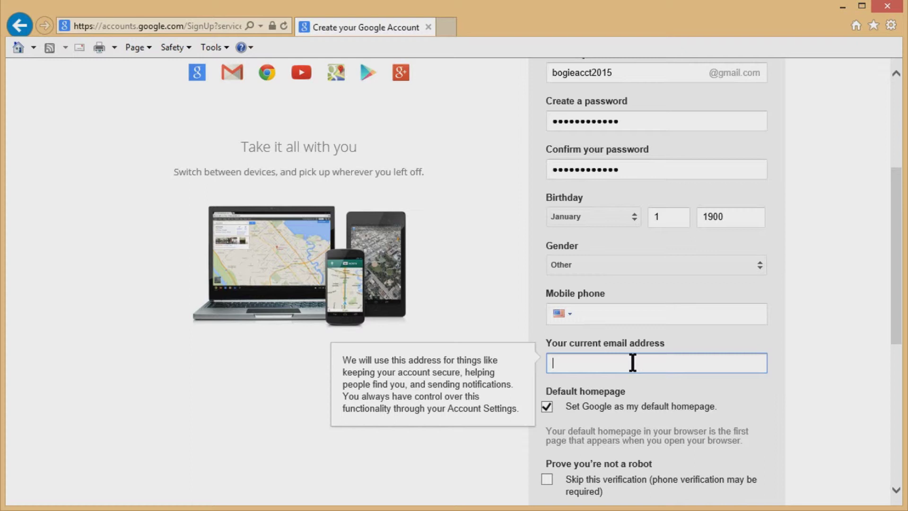
scroll(632, 364, down, 1)
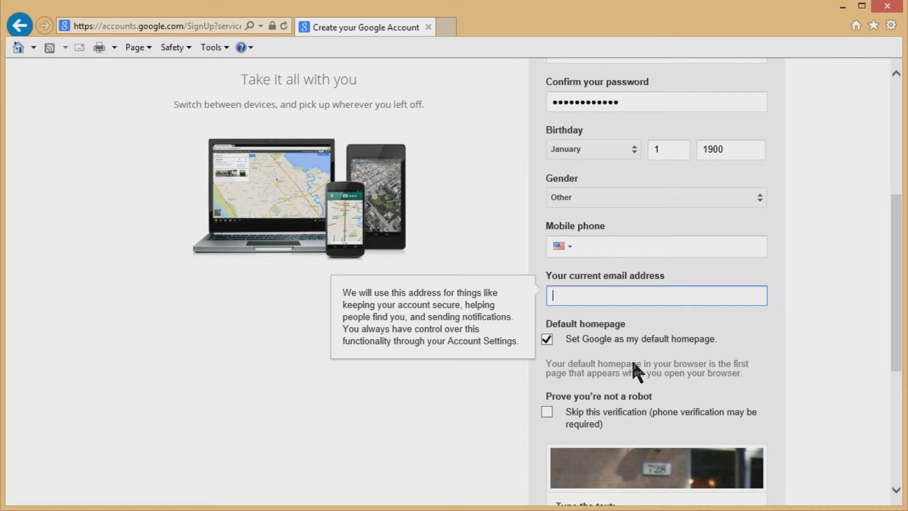
scroll(646, 331, down, 2)
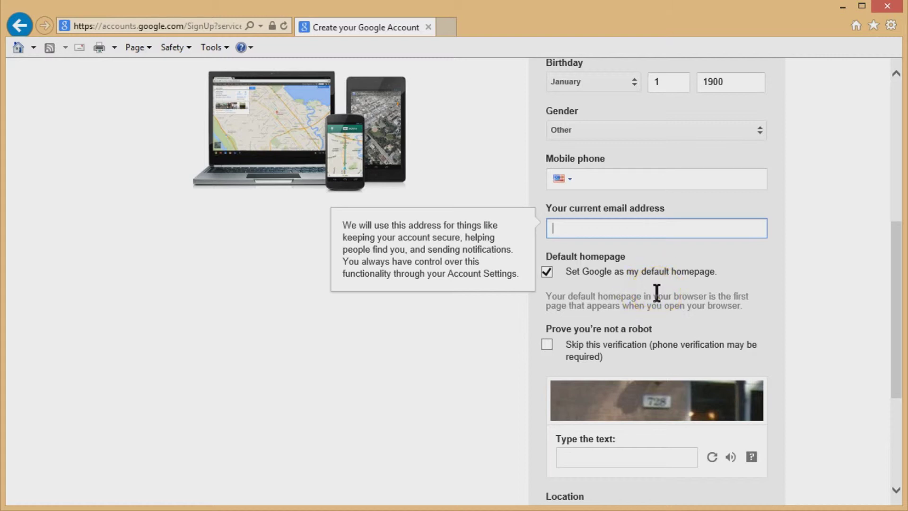
scroll(656, 294, down, 2)
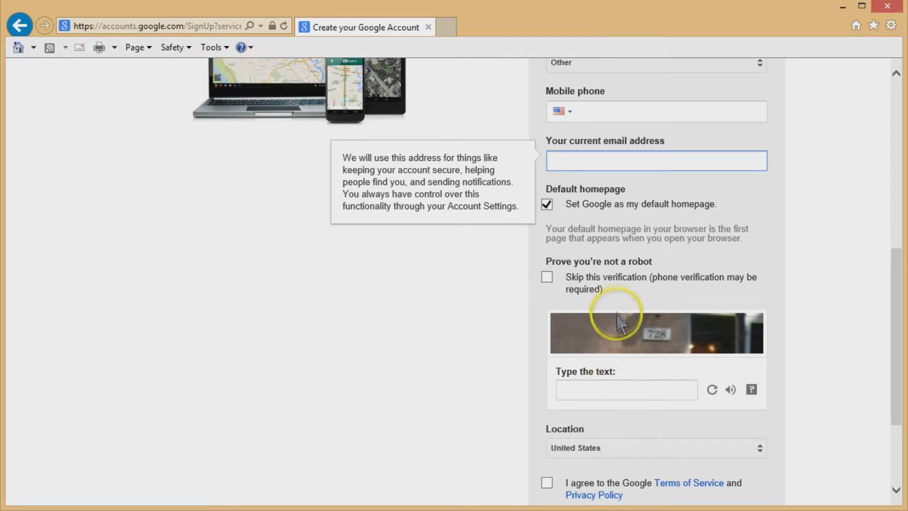
- Enter the picture verification text, agree to the Terms of Service, and go to the next step
click(644, 385)
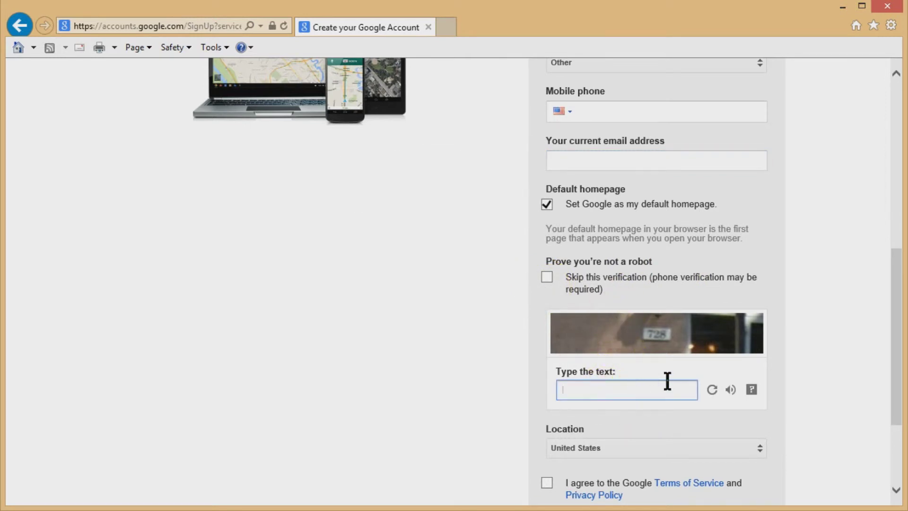
text(728)
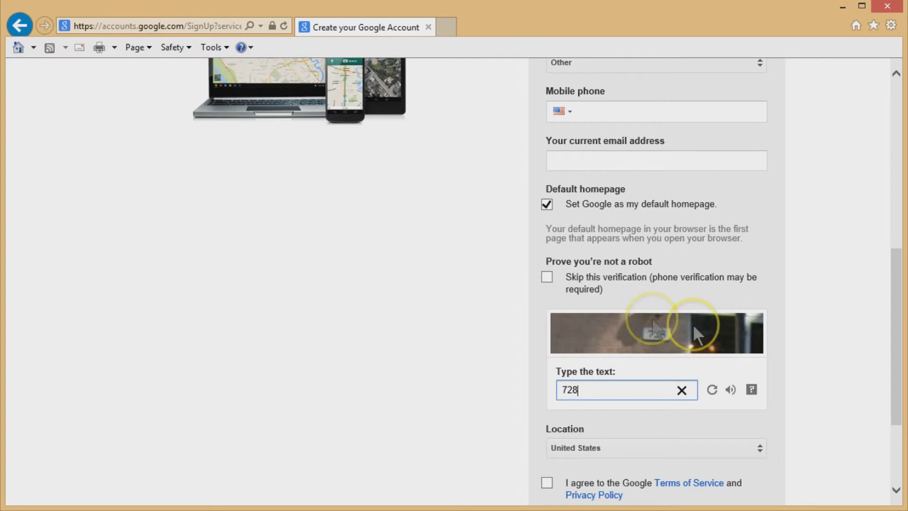
scroll(662, 450, down, 2)
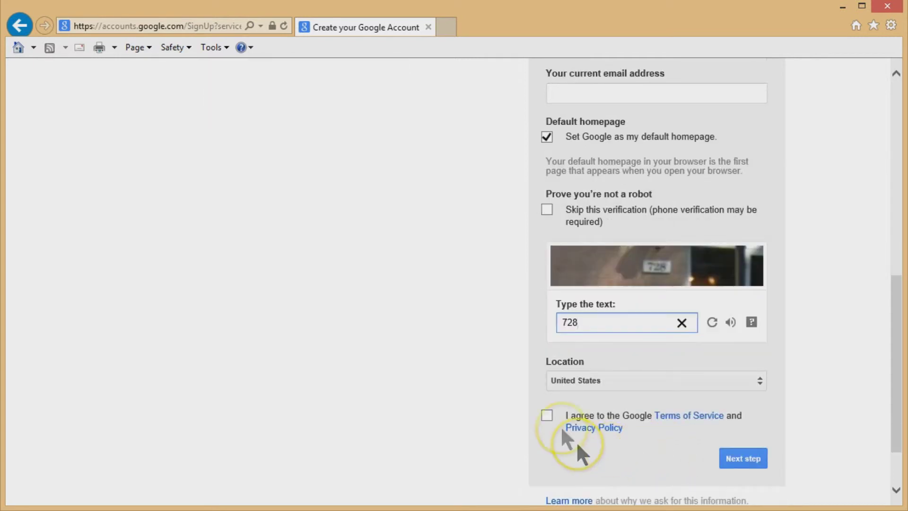
click(547, 415)
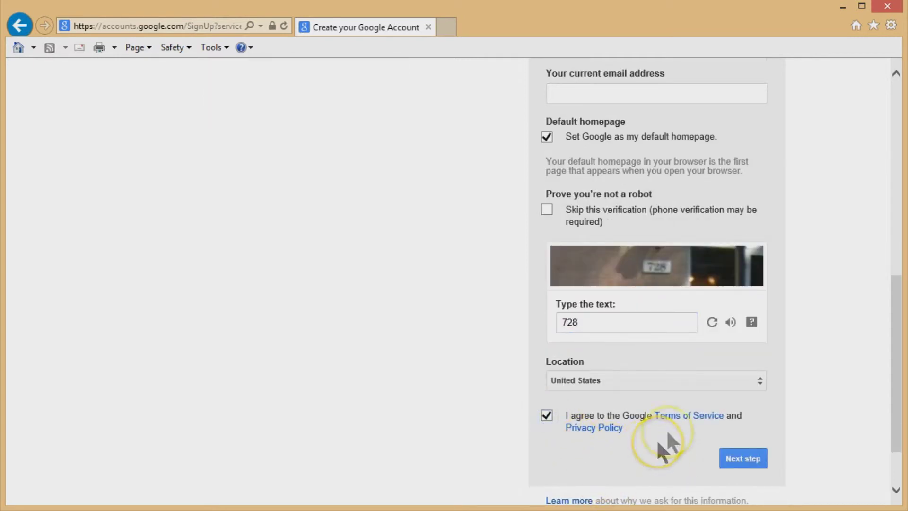
click(747, 459)
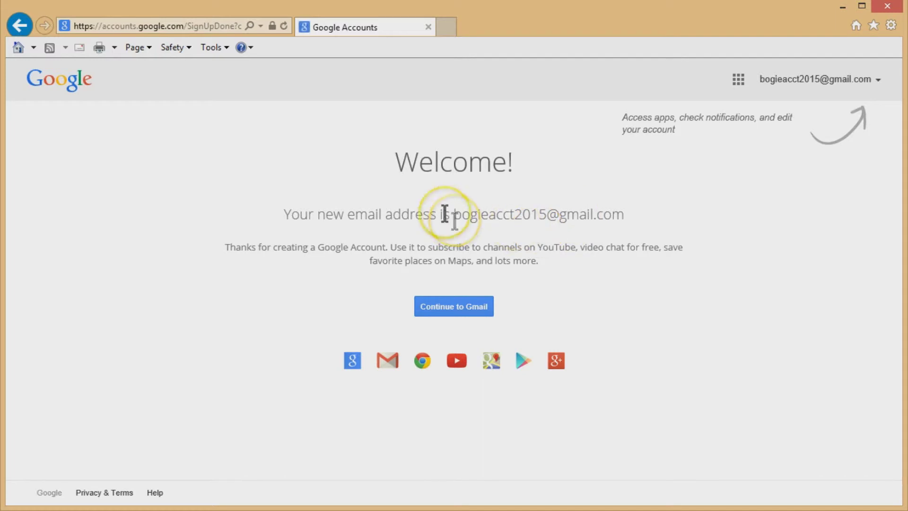
- Copy the new Gmail address, then continue into Gmail's welcome tour
drag(451, 215, 610, 214)
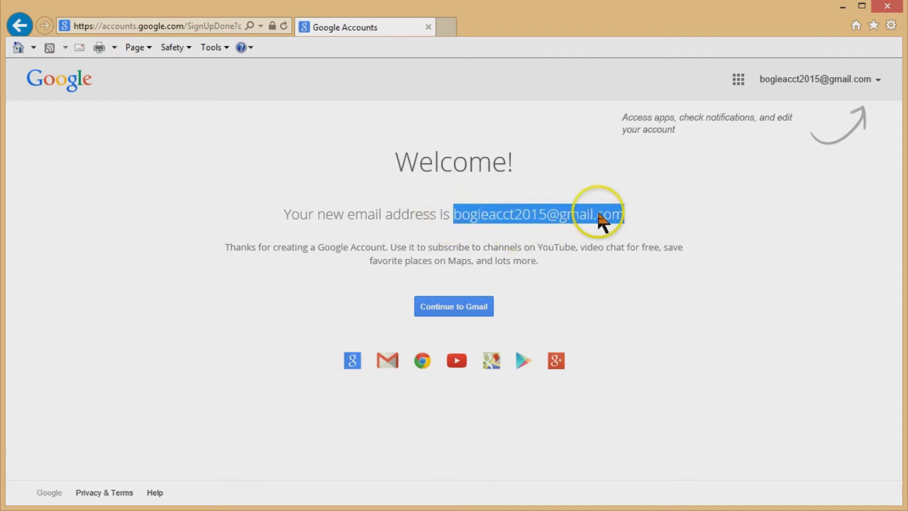
right_click(600, 218)
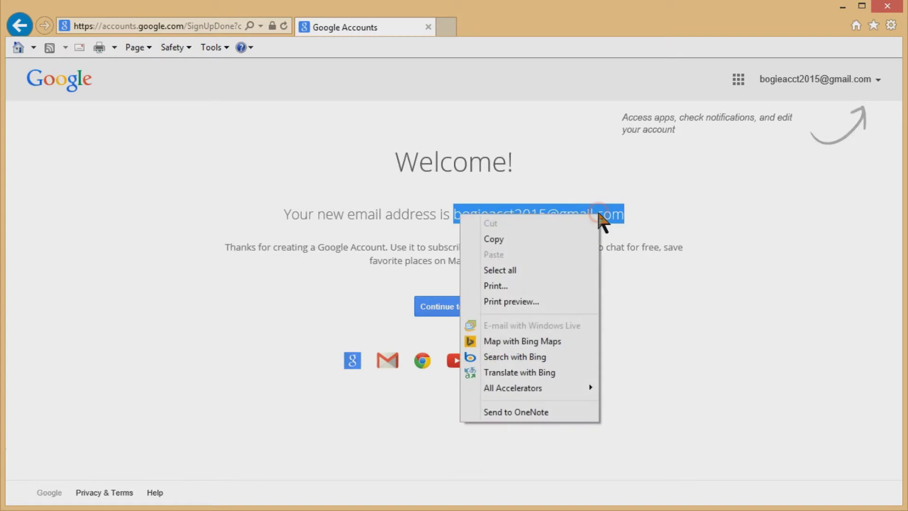
click(558, 239)
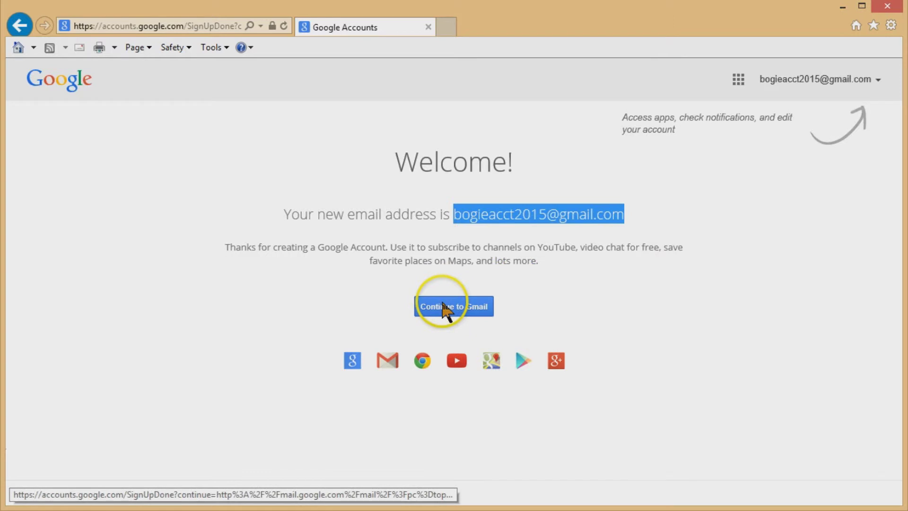
click(464, 306)
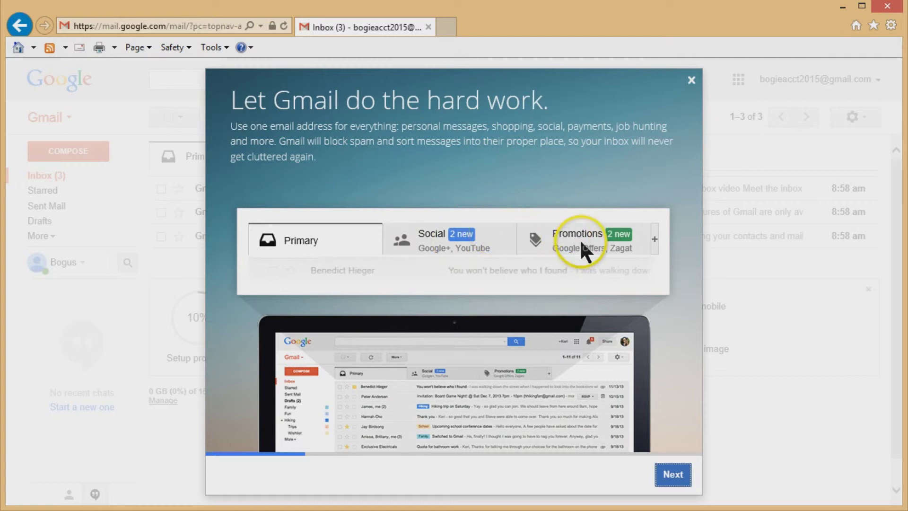
click(683, 482)
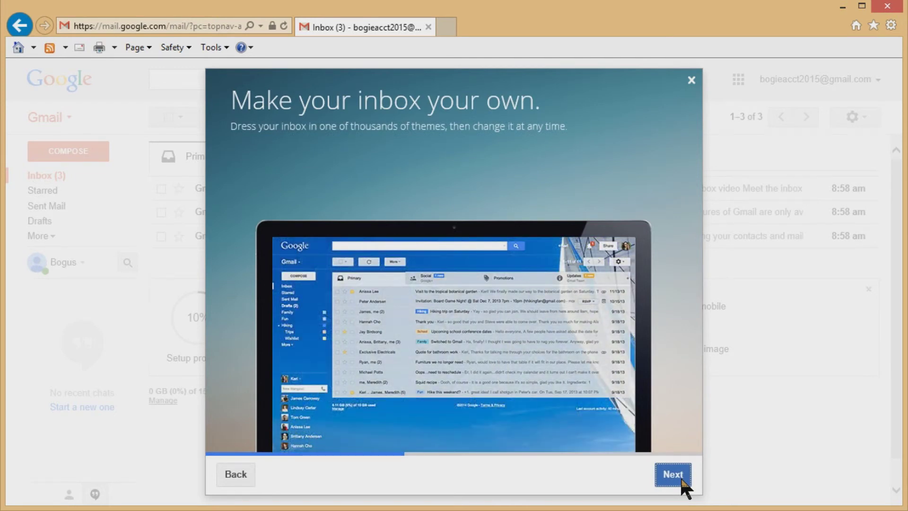
- Advance past the themes, mobile apps and chat-and-calls welcome slides
click(682, 481)
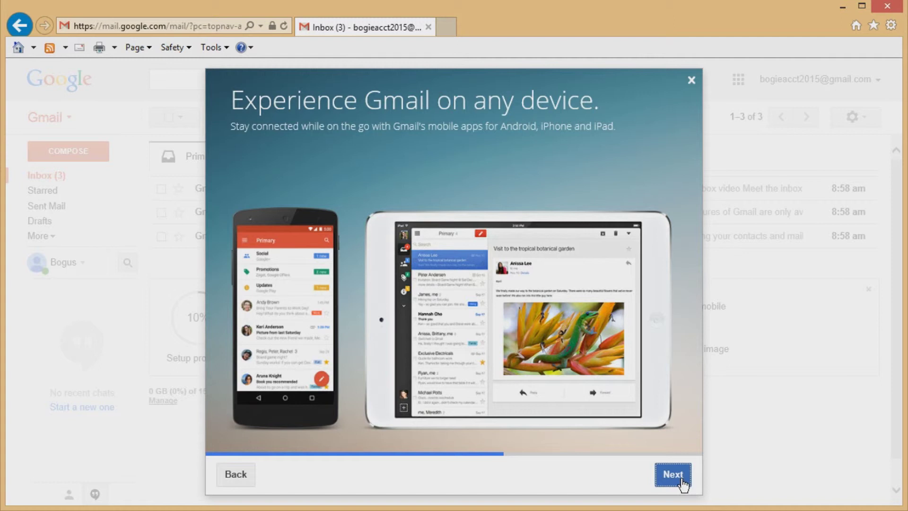
click(681, 479)
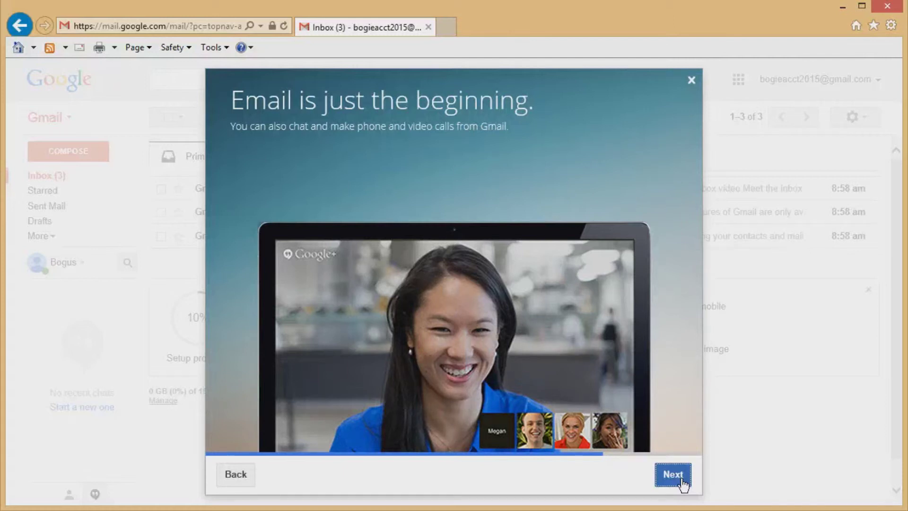
click(681, 483)
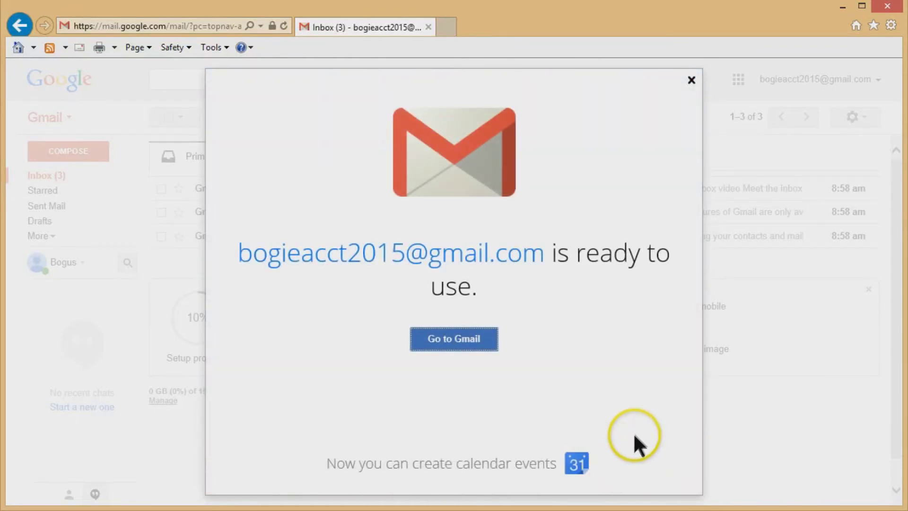
click(450, 337)
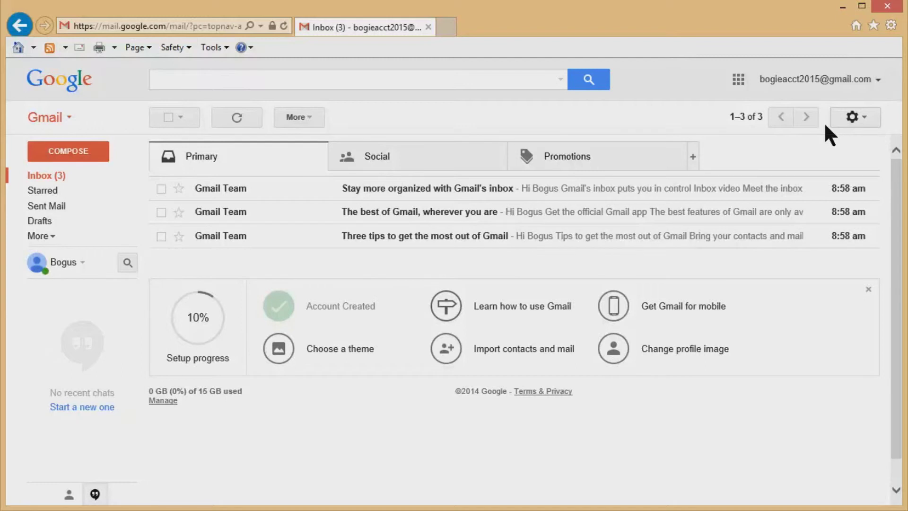
- Apply the Mountains HD theme, entering a ZIP code as its location and saving
click(339, 359)
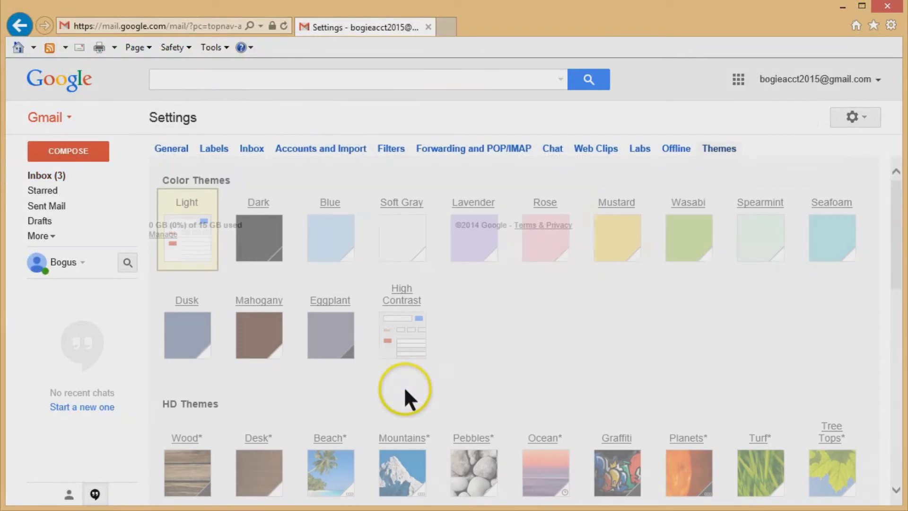
click(331, 470)
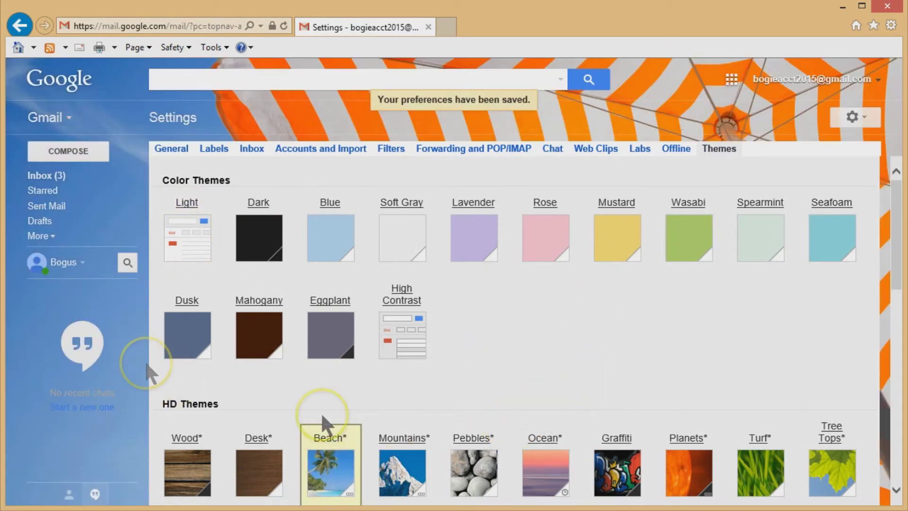
click(516, 480)
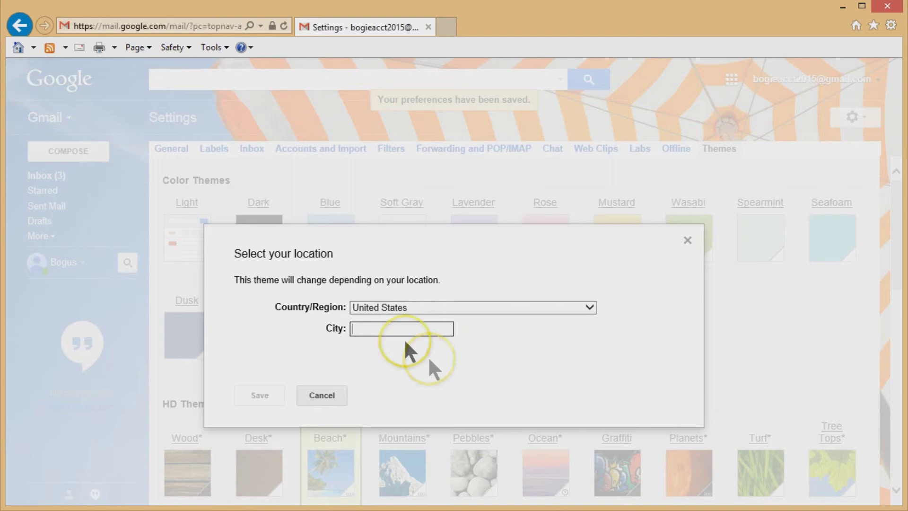
click(405, 329)
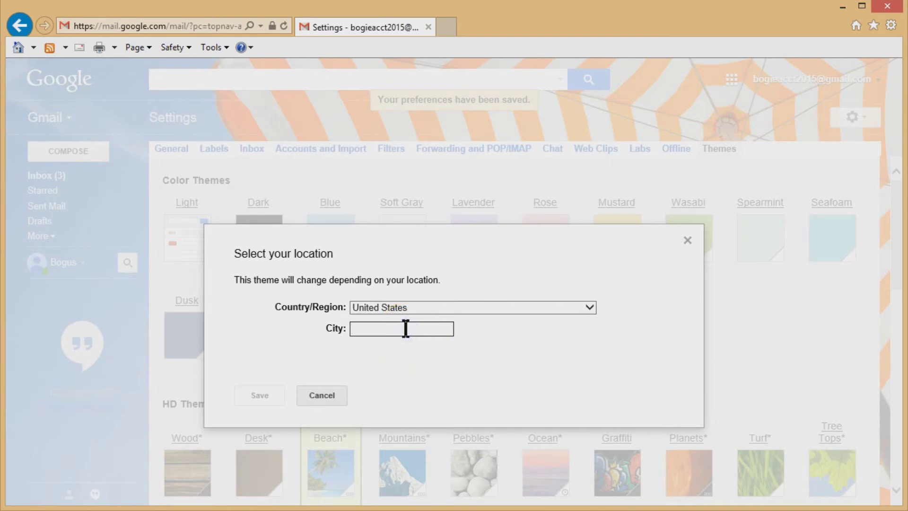
text(32940)
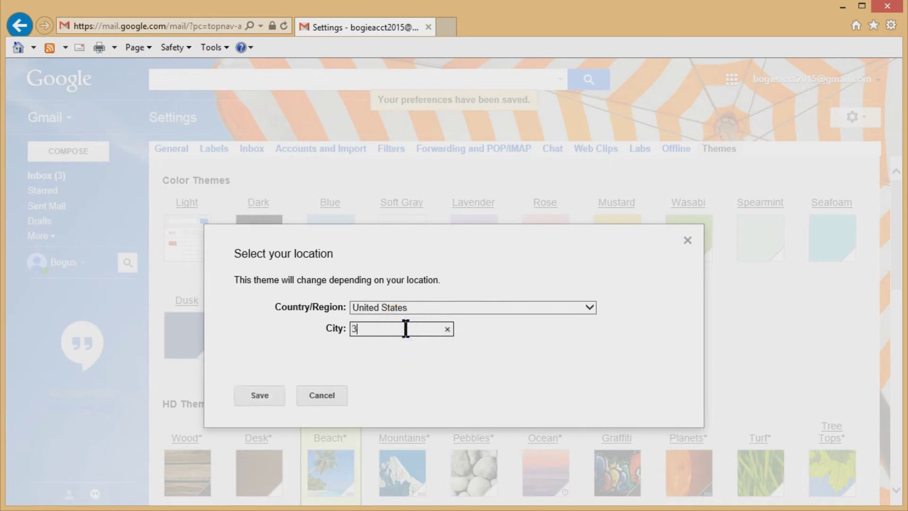
click(255, 395)
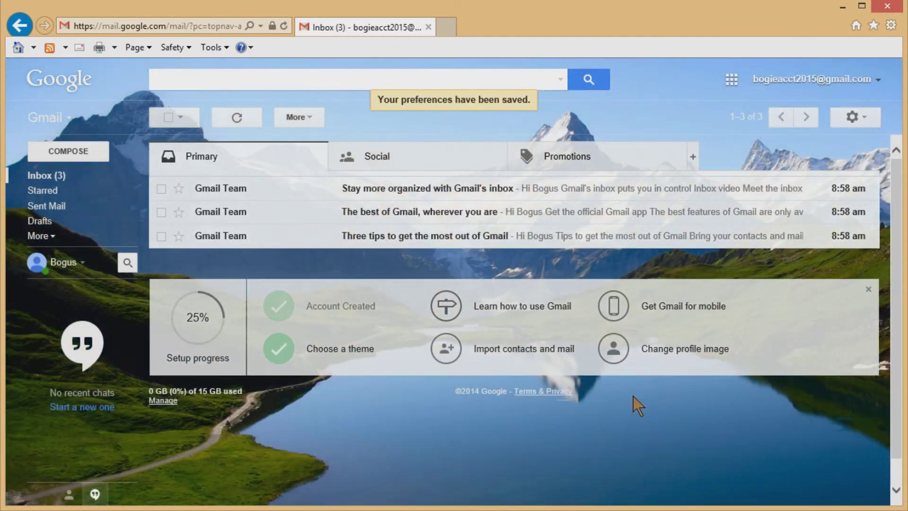
scroll(634, 397, down, 1)
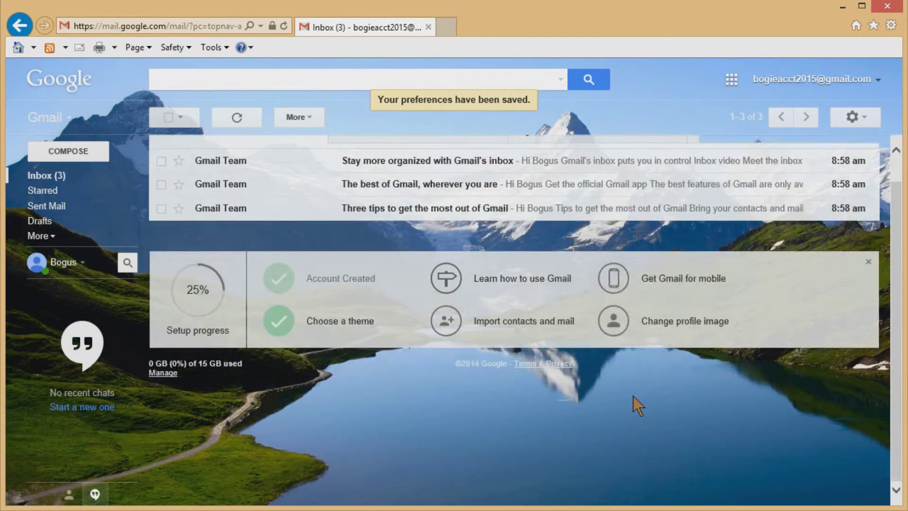
scroll(633, 396, up, 1)
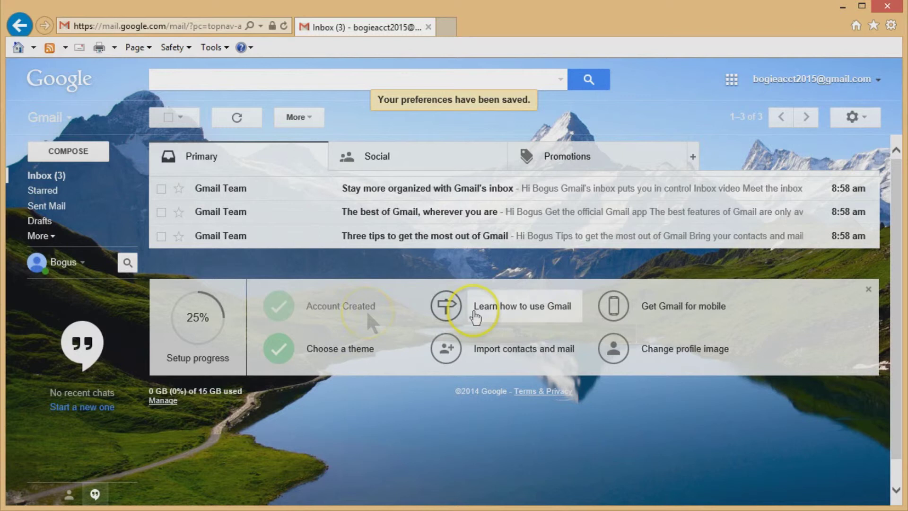
click(495, 314)
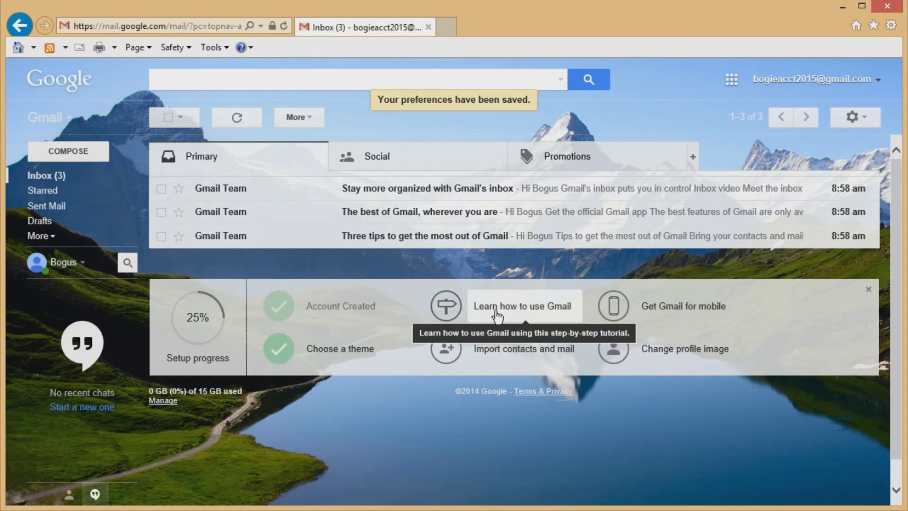
click(499, 354)
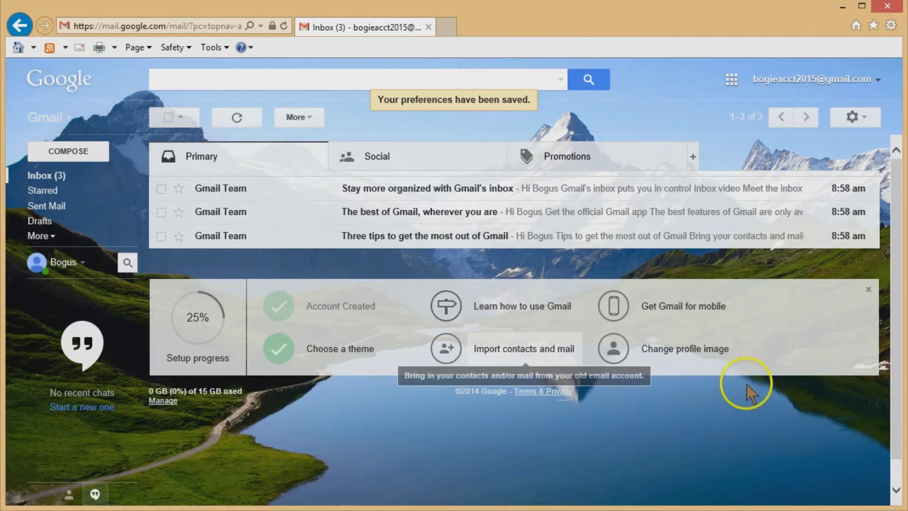
click(661, 355)
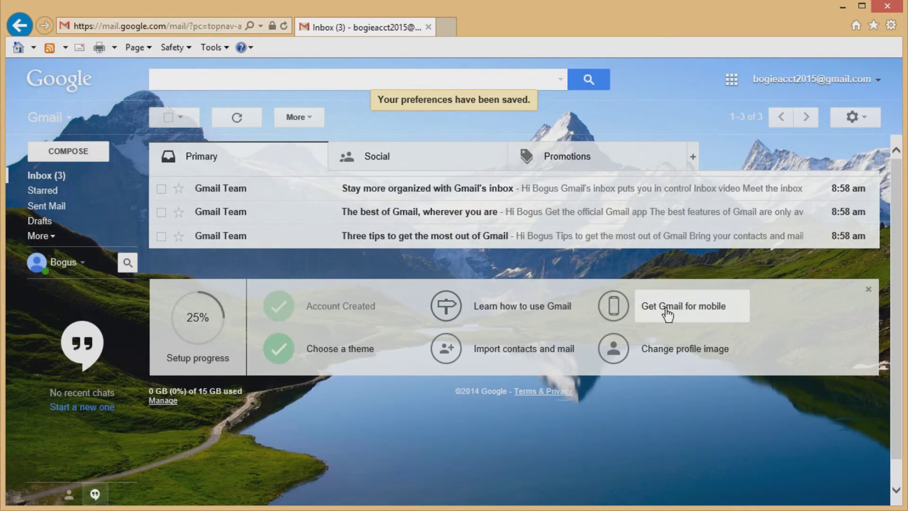
click(537, 356)
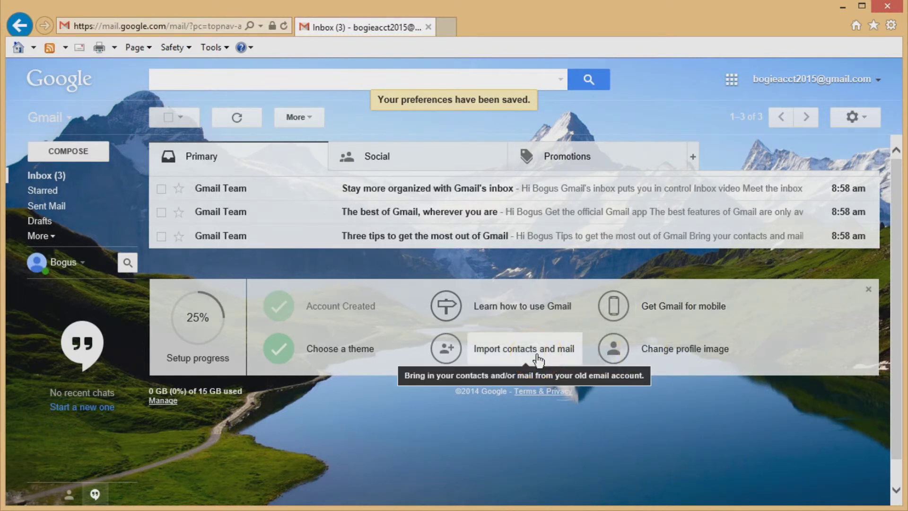
click(537, 358)
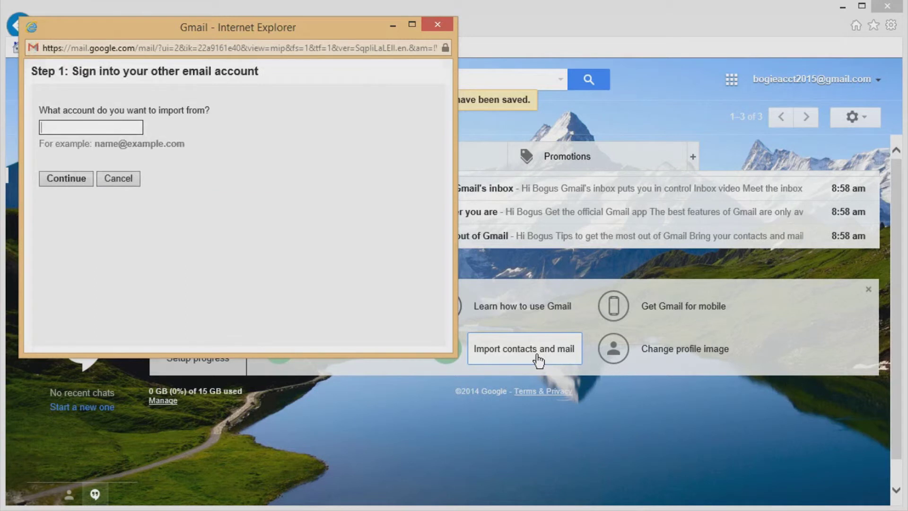
- Skip Import contacts and mail by cancelling the import window without an account
click(48, 127)
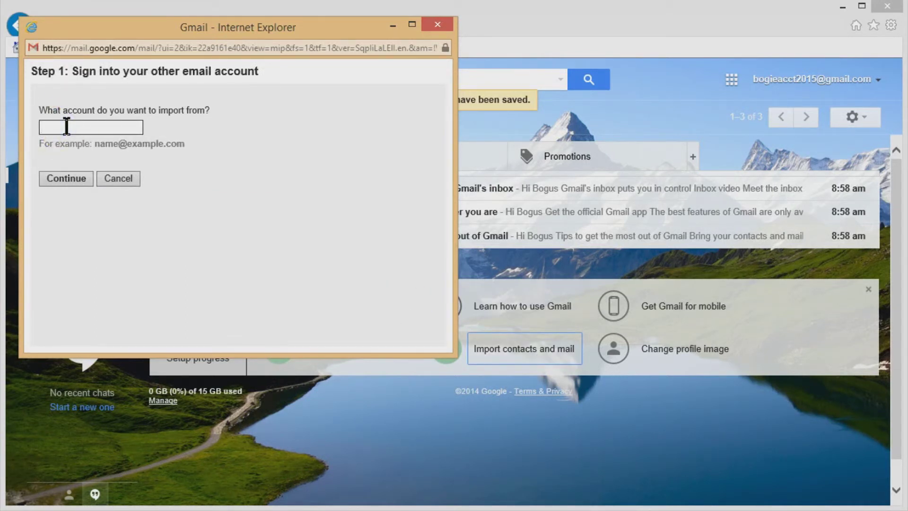
click(127, 179)
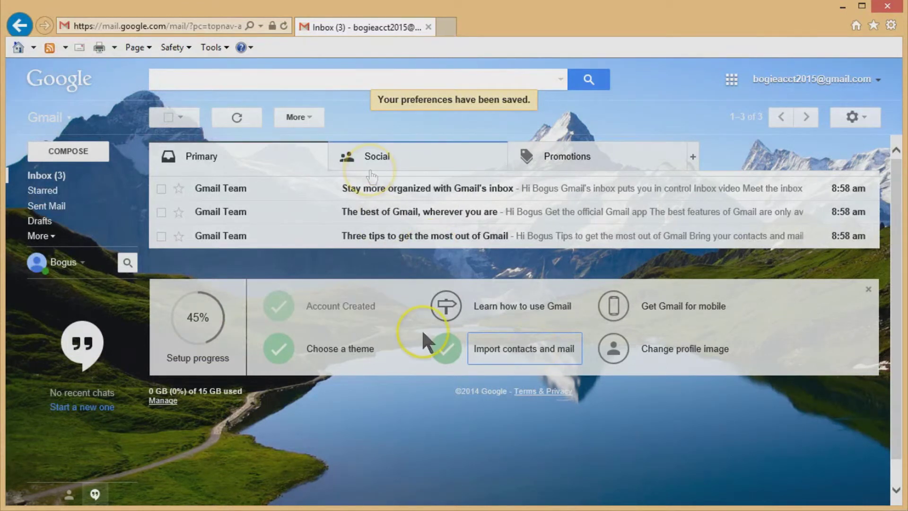
click(447, 432)
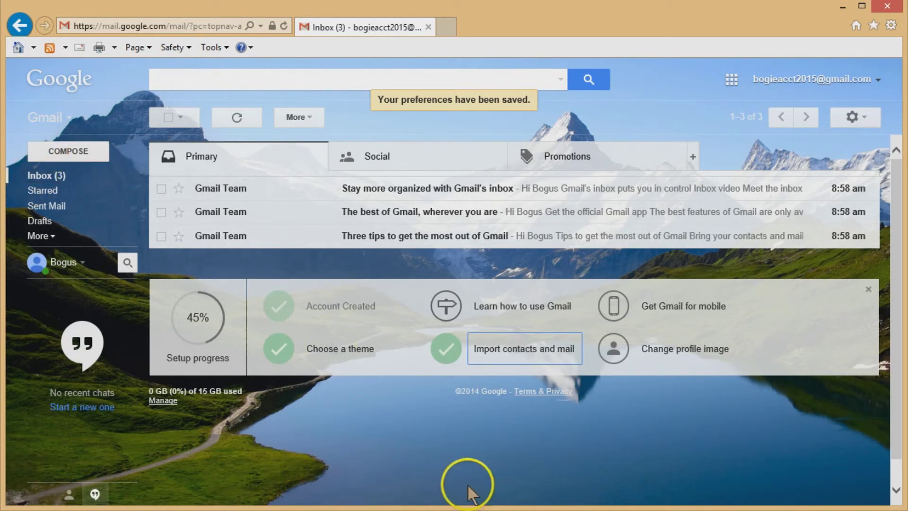
click(382, 190)
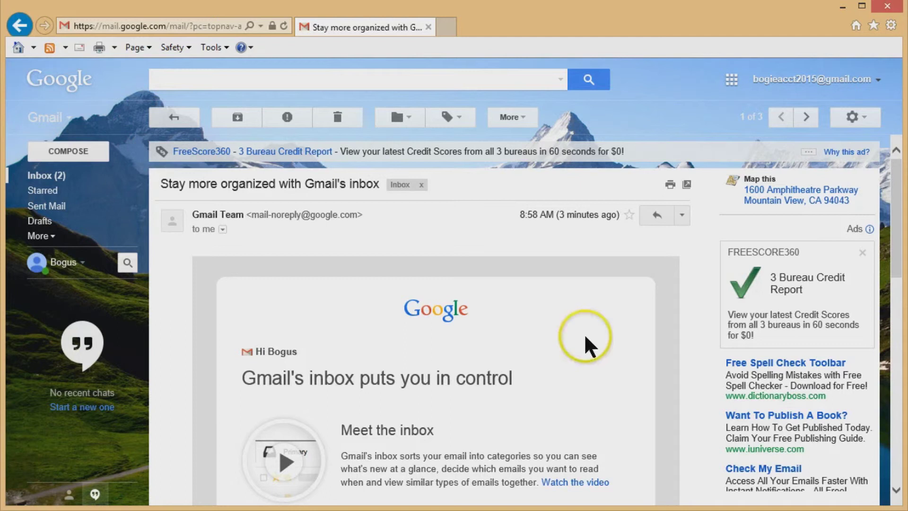
click(345, 119)
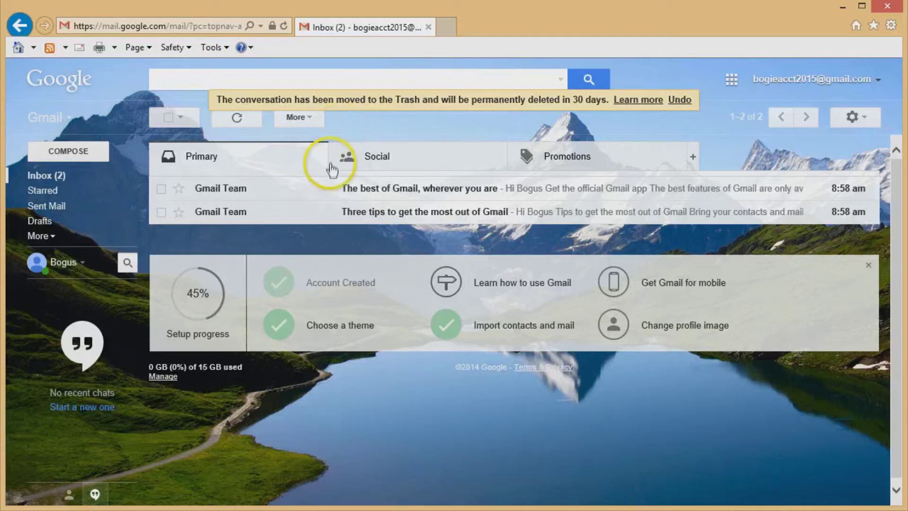
click(435, 191)
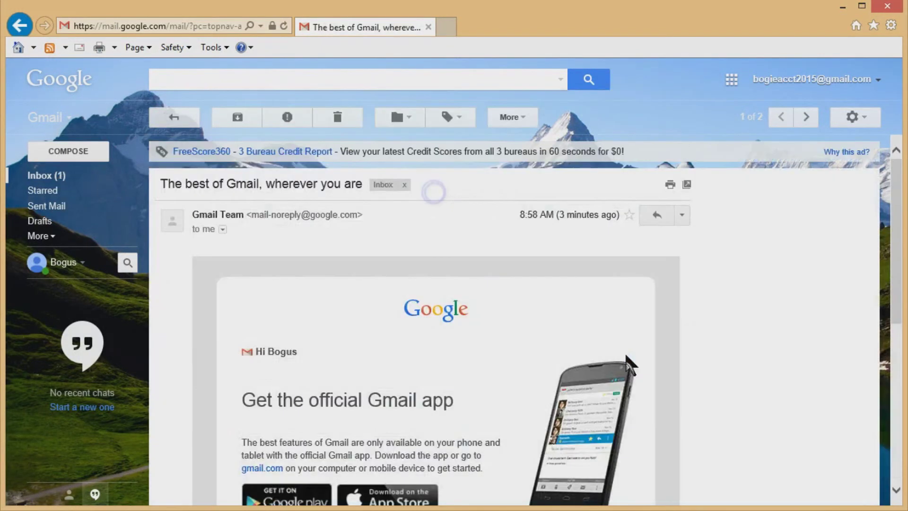
- Open and dismiss the extra message actions menu on 'The best of Gmail, wherever you are'
click(682, 216)
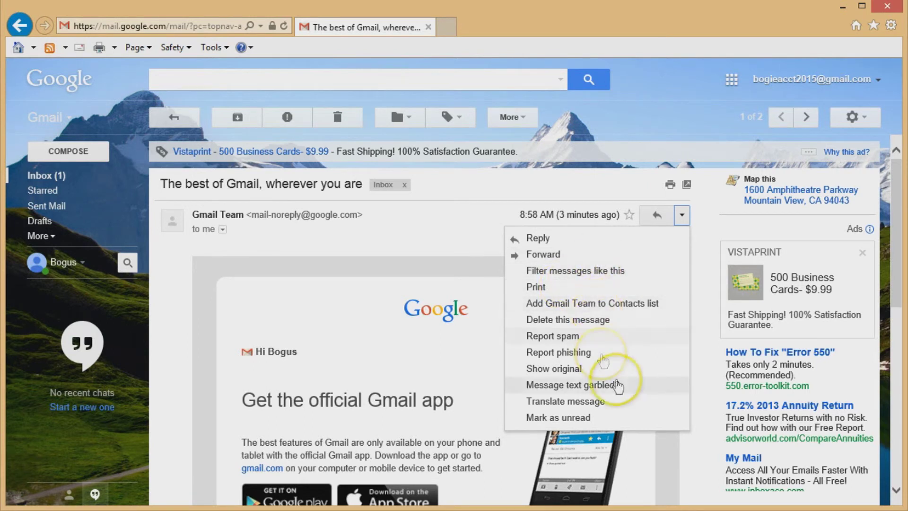
click(703, 292)
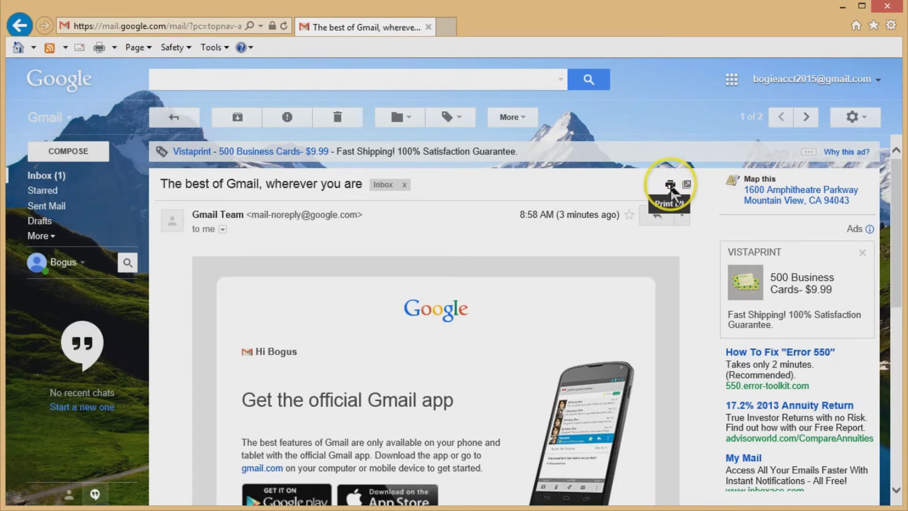
- Open the print view of 'The best of Gmail, wherever you are' and cancel printing
click(674, 184)
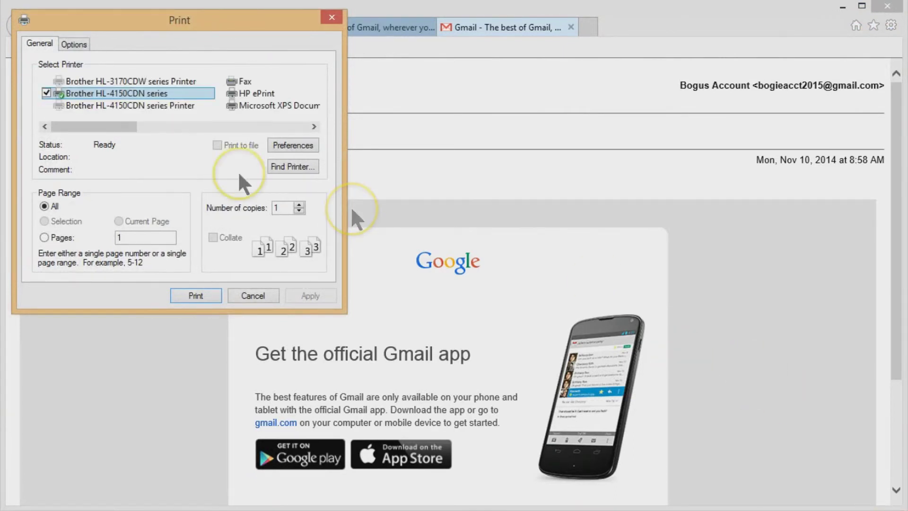
click(240, 296)
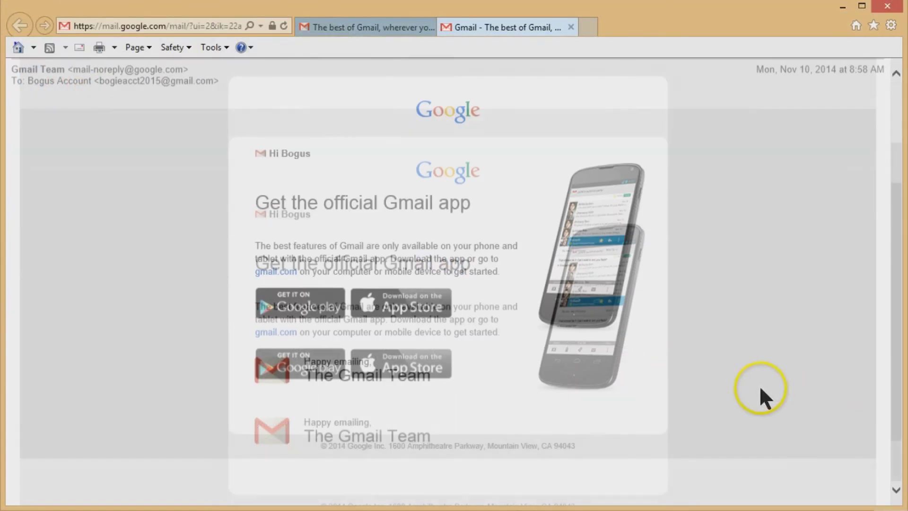
scroll(759, 385, up, 3)
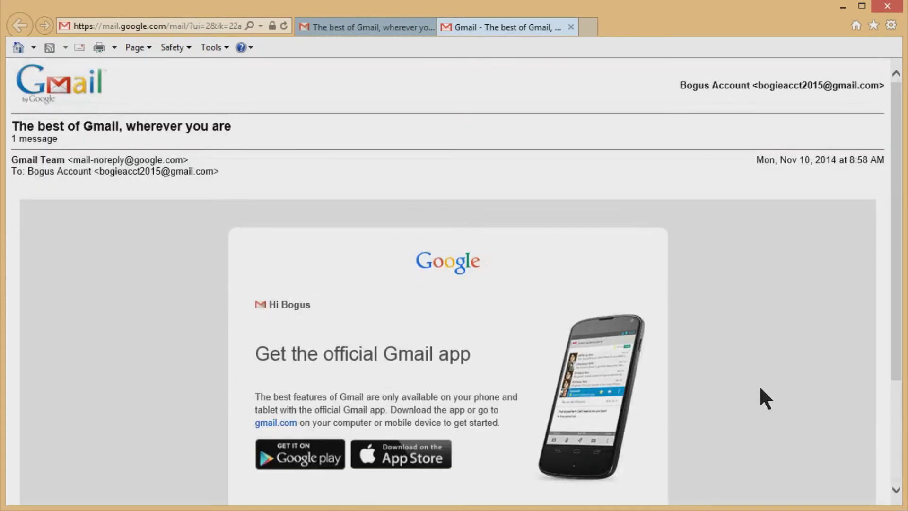
click(561, 33)
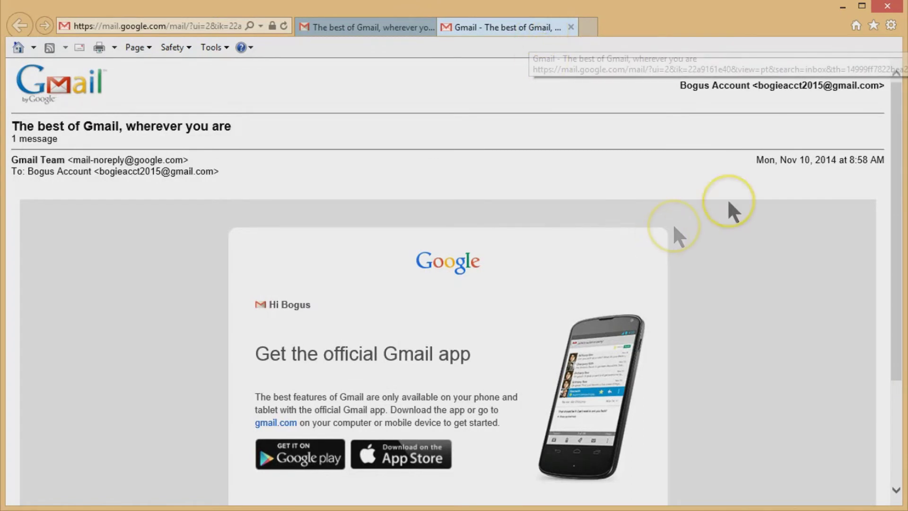
- Close the print tab and delete 'The best of Gmail, wherever you are'
click(399, 27)
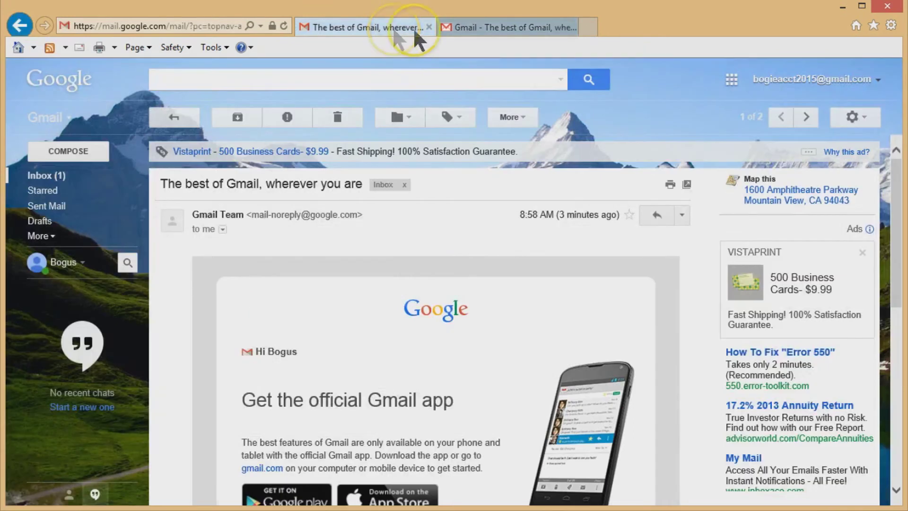
click(537, 28)
click(571, 27)
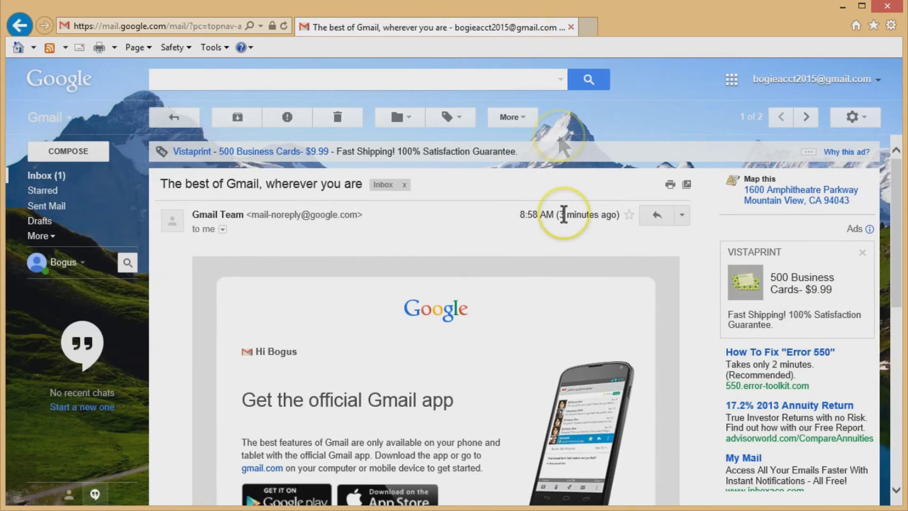
click(338, 118)
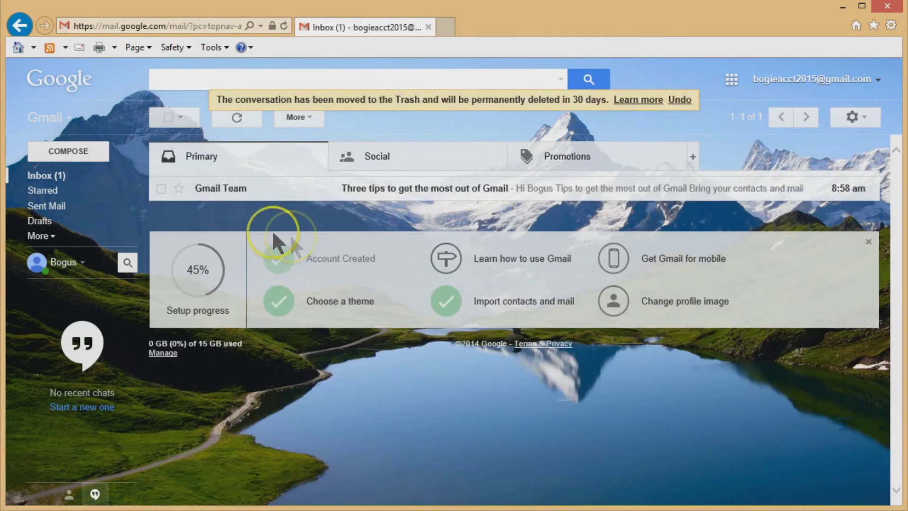
- Open the 'Three tips' email and start a new label named Important via Move to
click(398, 191)
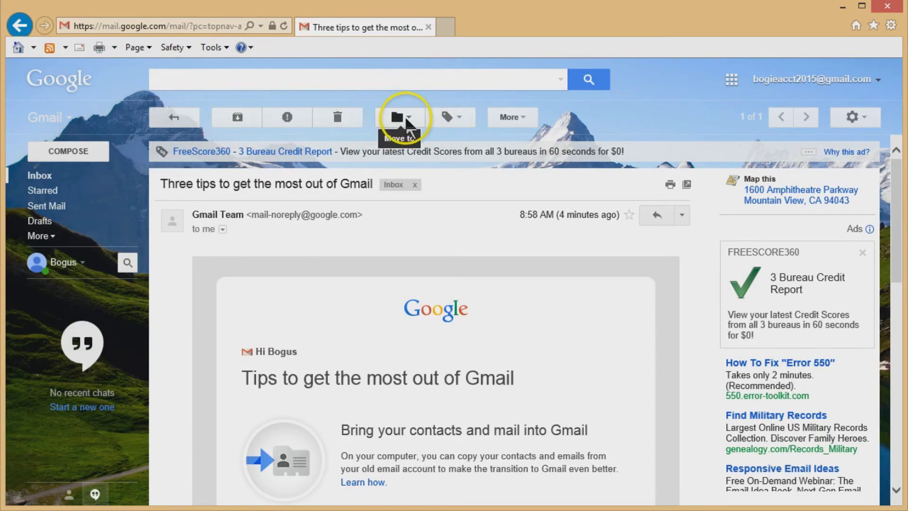
click(406, 120)
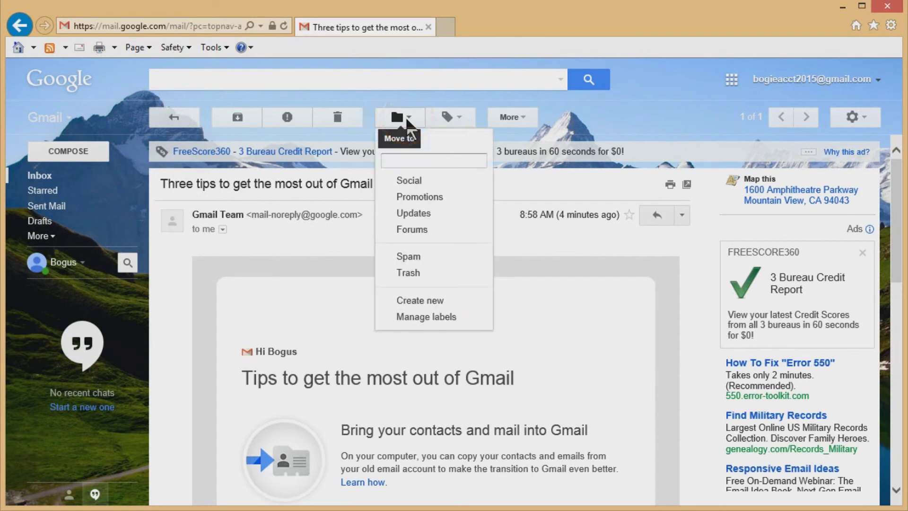
click(406, 161)
click(428, 300)
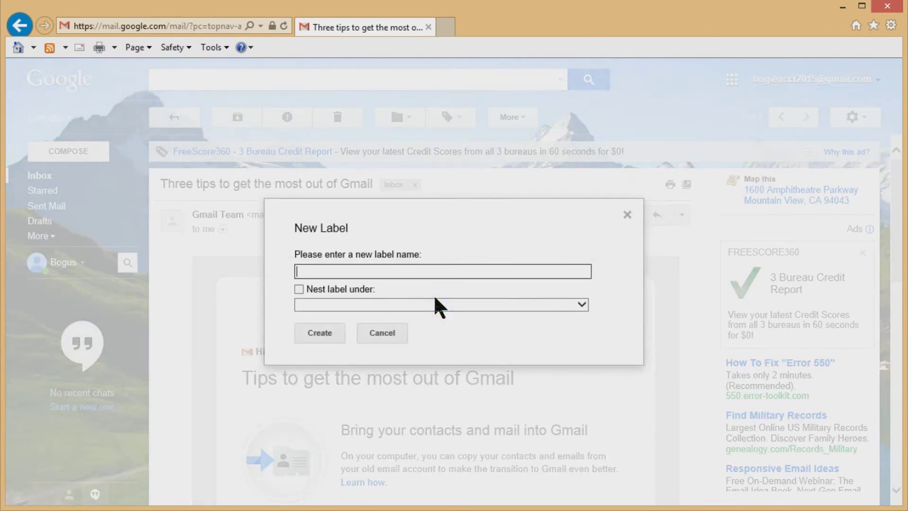
text(Importamt)
key(BackSpace)
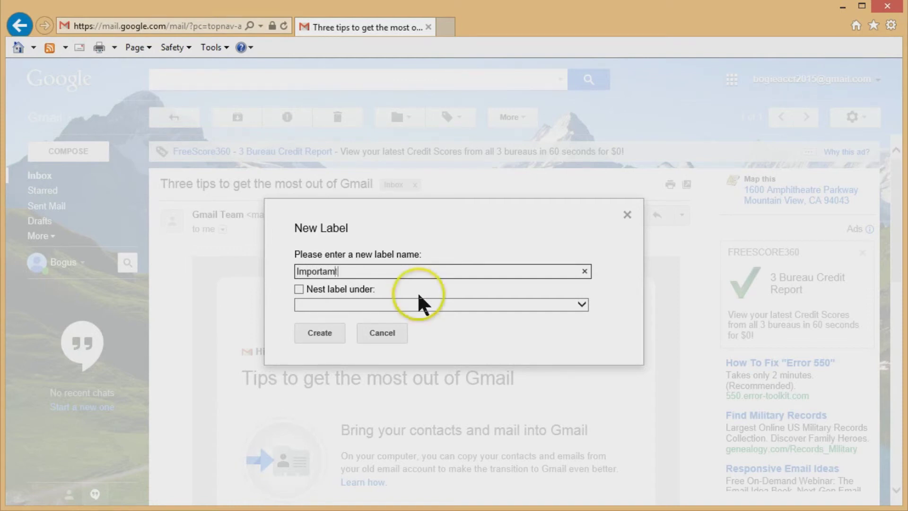
key(BackSpace)
text(nt)
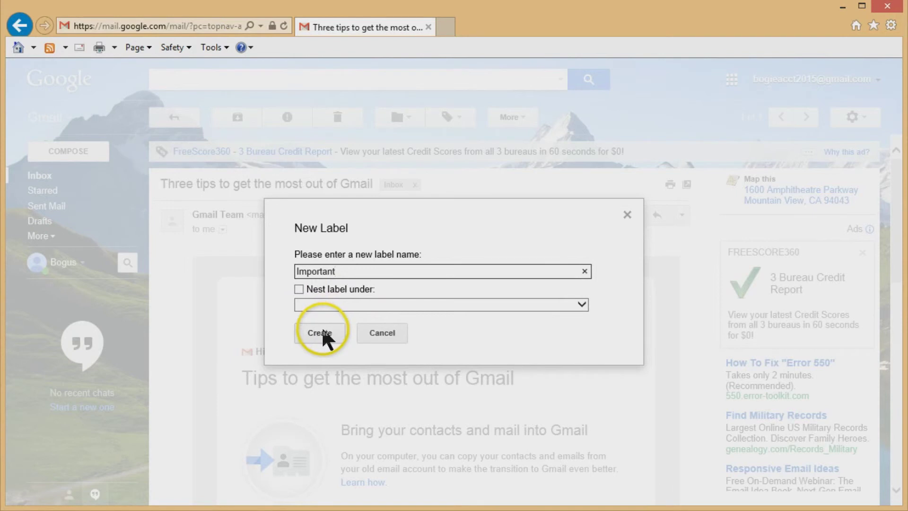
- Create the label as un-nested 'ImportantToMe', since Important is reserved, moving the email into it
click(340, 289)
click(341, 305)
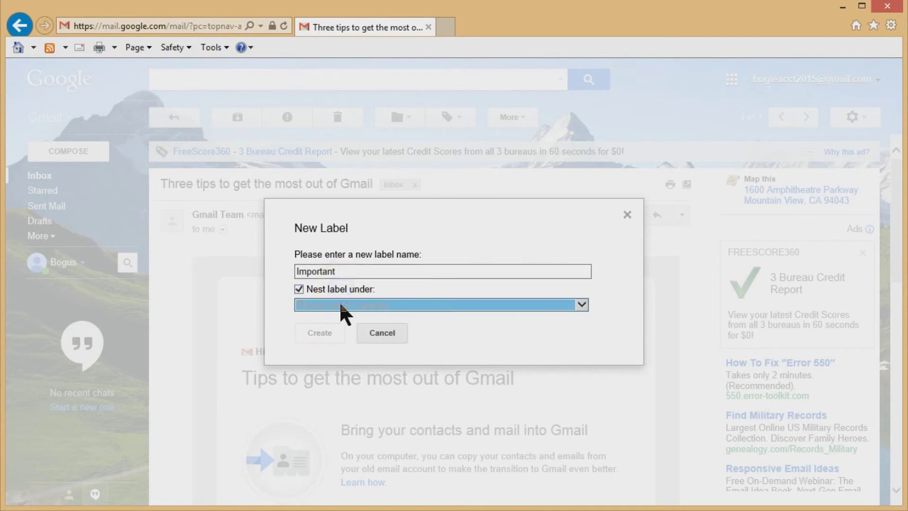
click(341, 291)
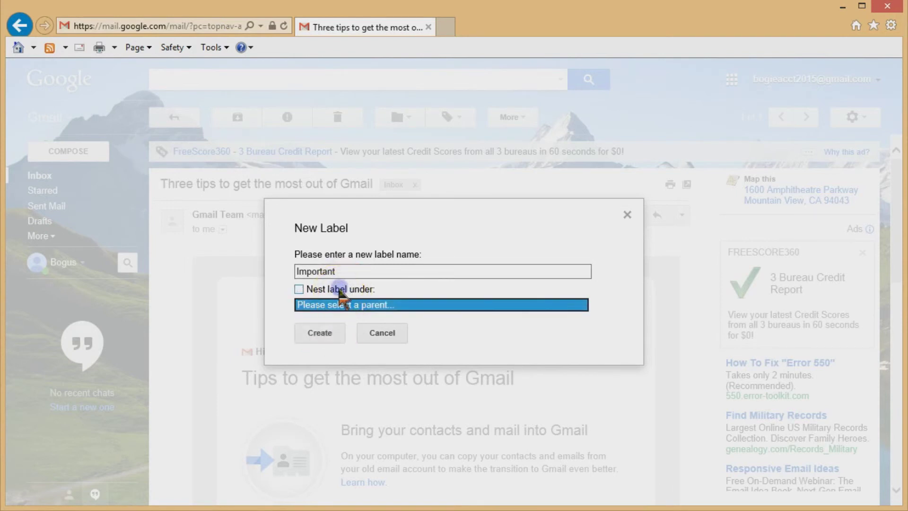
click(324, 331)
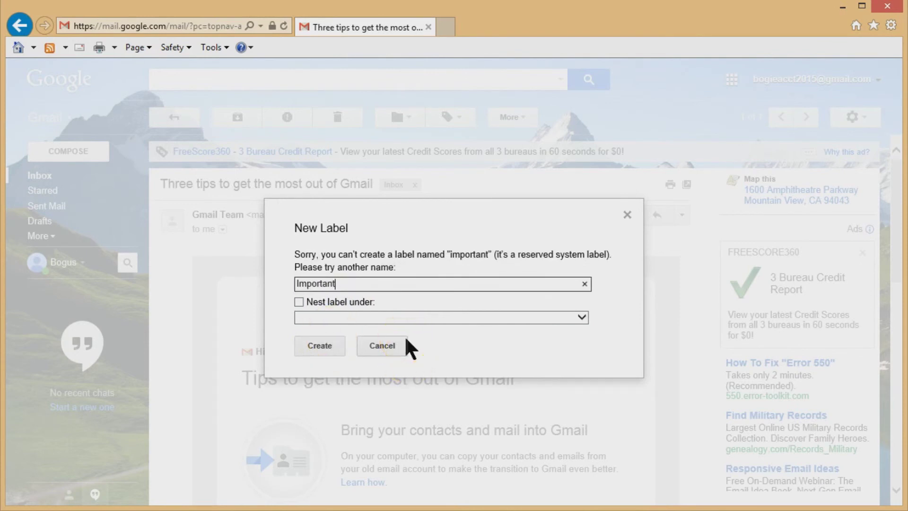
double_click(404, 285)
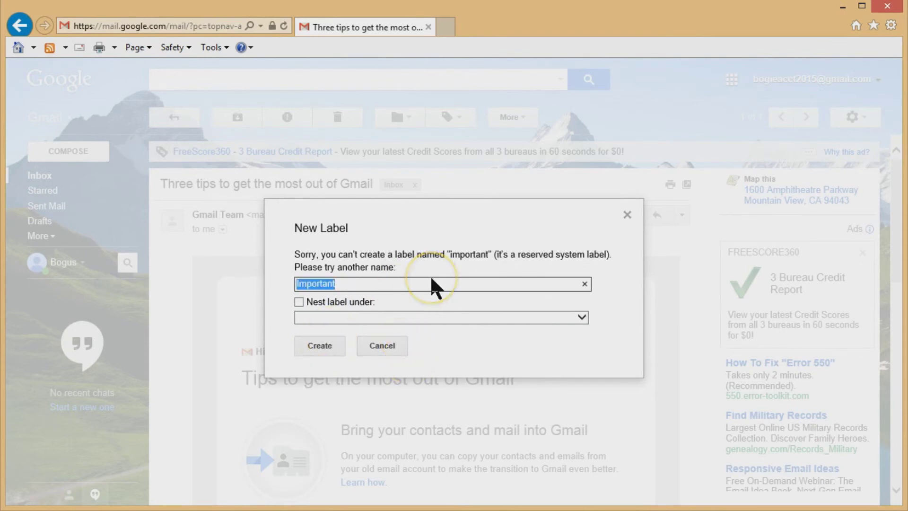
key(End)
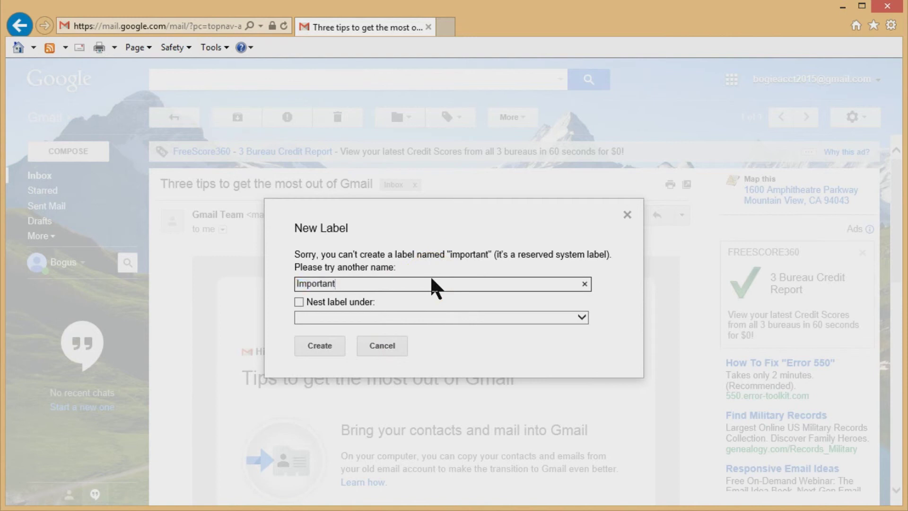
text(ToMe)
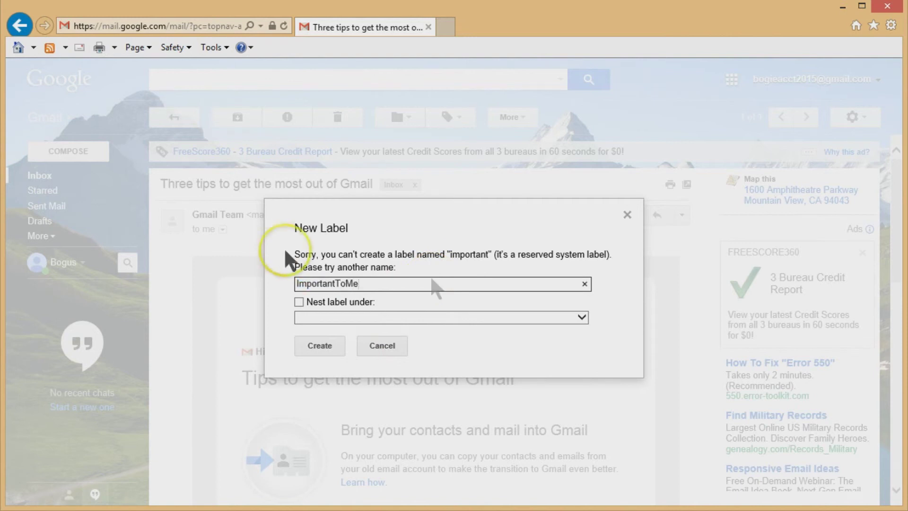
click(333, 344)
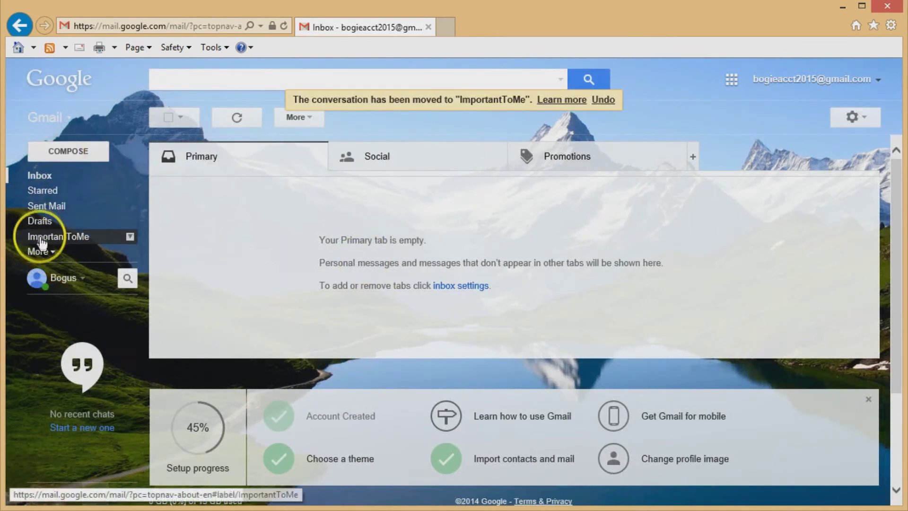
- Check the ImportantToMe label, then the inbox's Social, Promotions and Primary categories
click(74, 239)
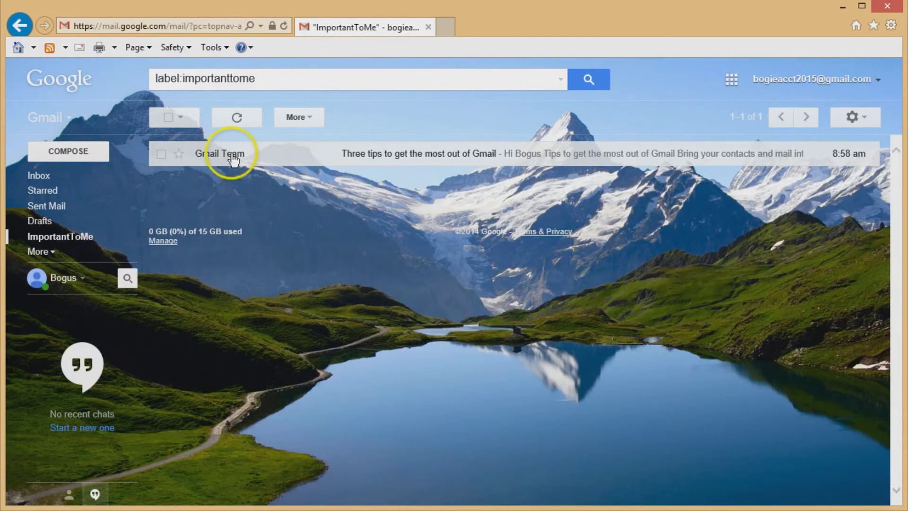
mouse_move(230, 158)
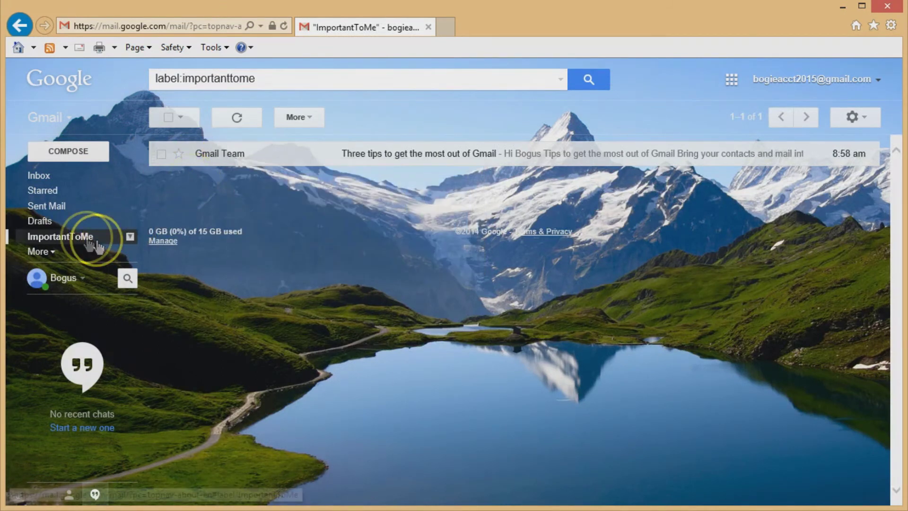
click(41, 177)
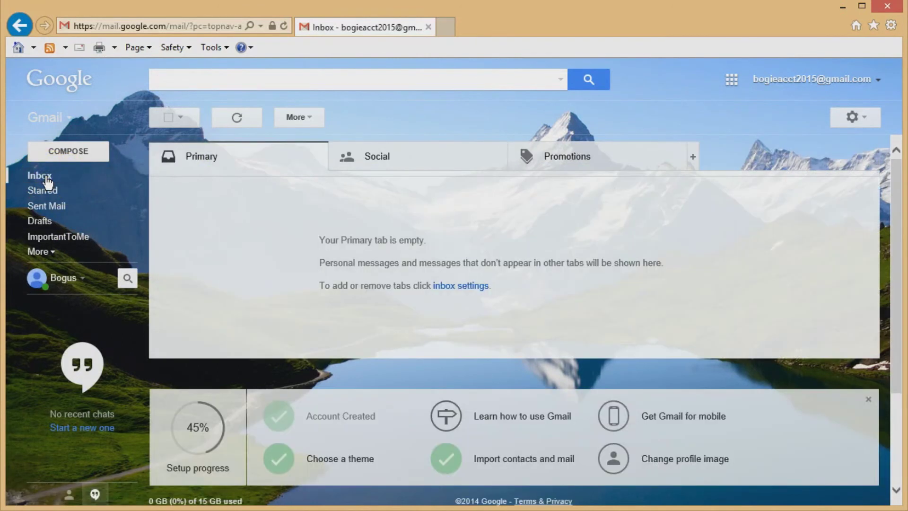
click(440, 167)
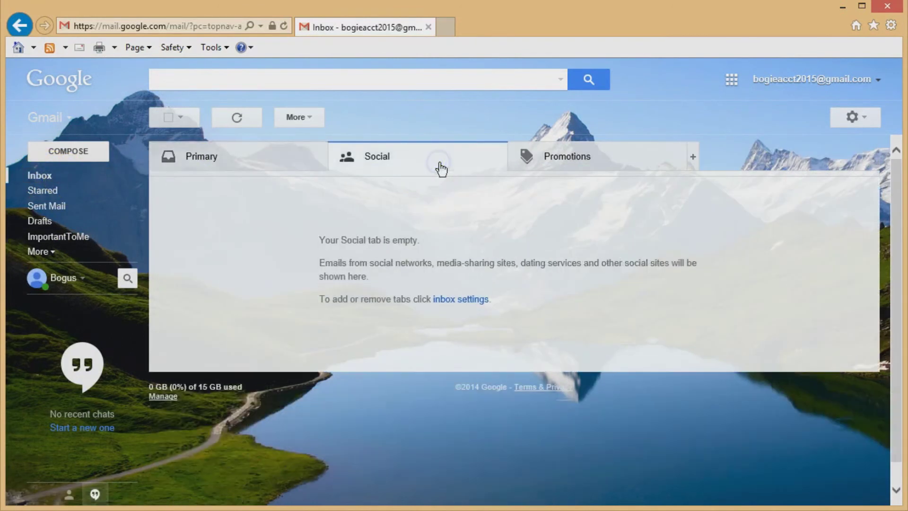
click(626, 159)
click(451, 162)
click(251, 152)
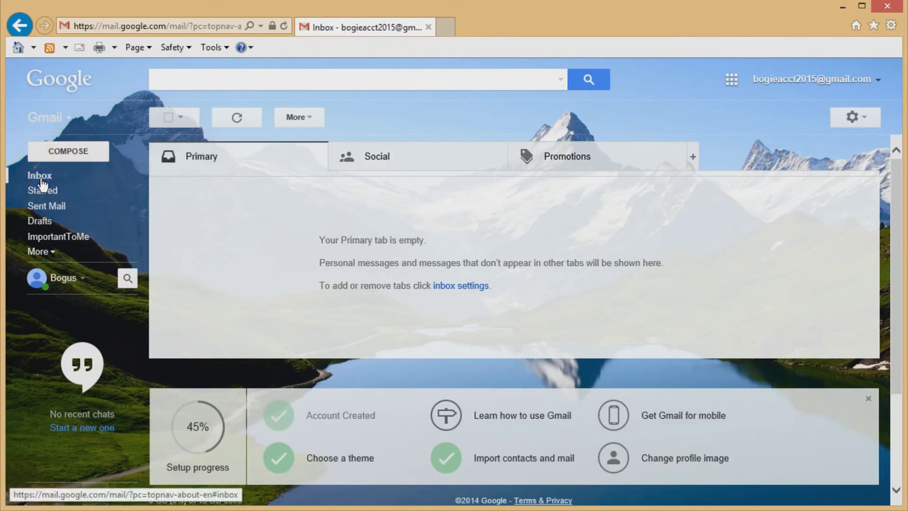
- Move the Gmail Team 'Three tips' message from ImportantToMe into Promotions
click(67, 238)
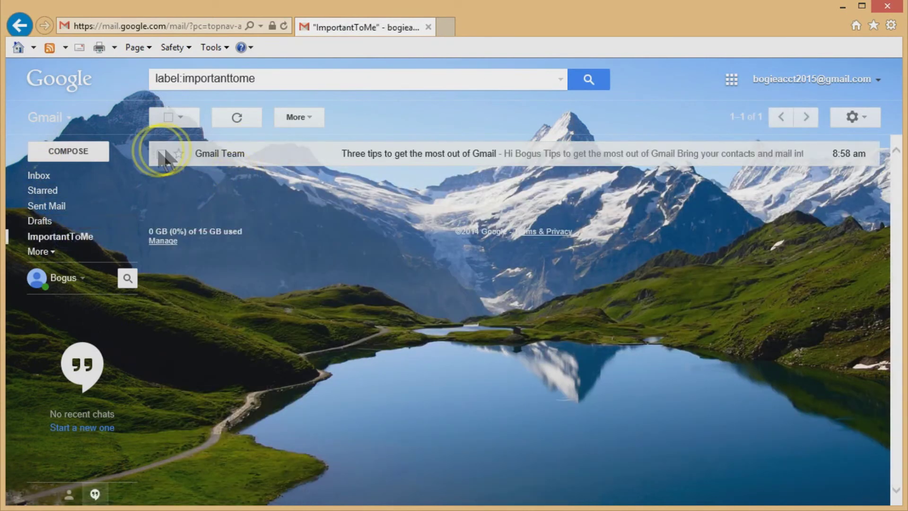
click(390, 154)
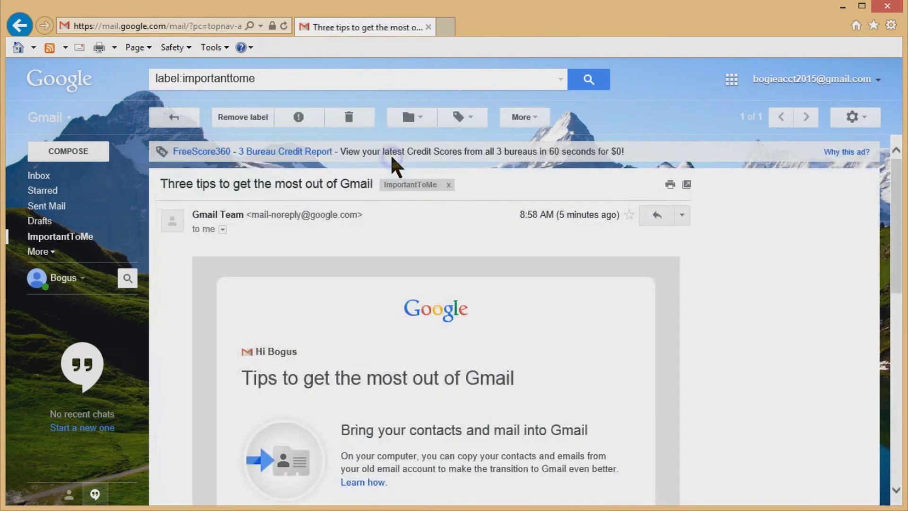
click(424, 117)
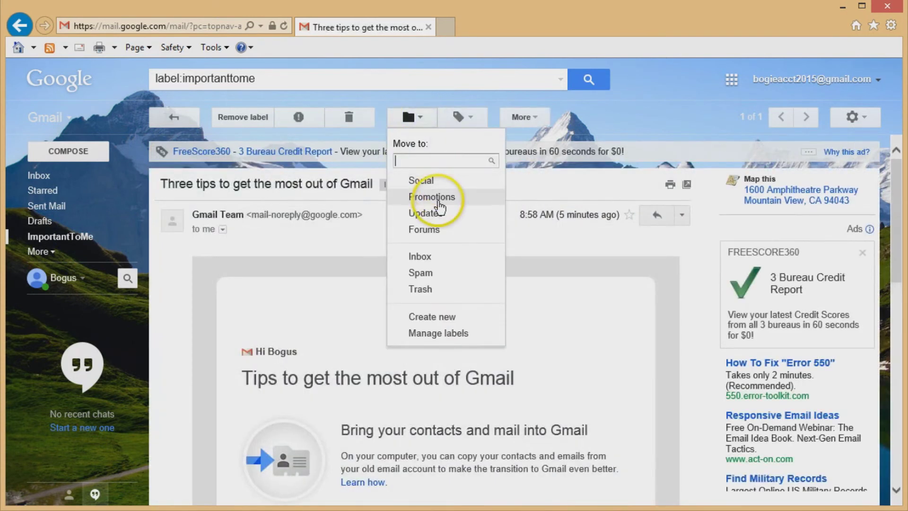
click(431, 197)
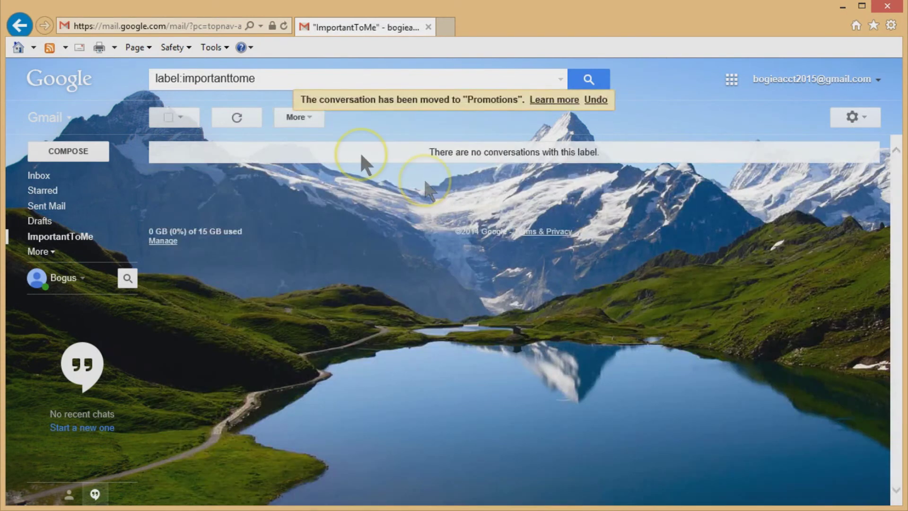
- Check the inbox's Promotions and Primary categories for the moved message
click(38, 176)
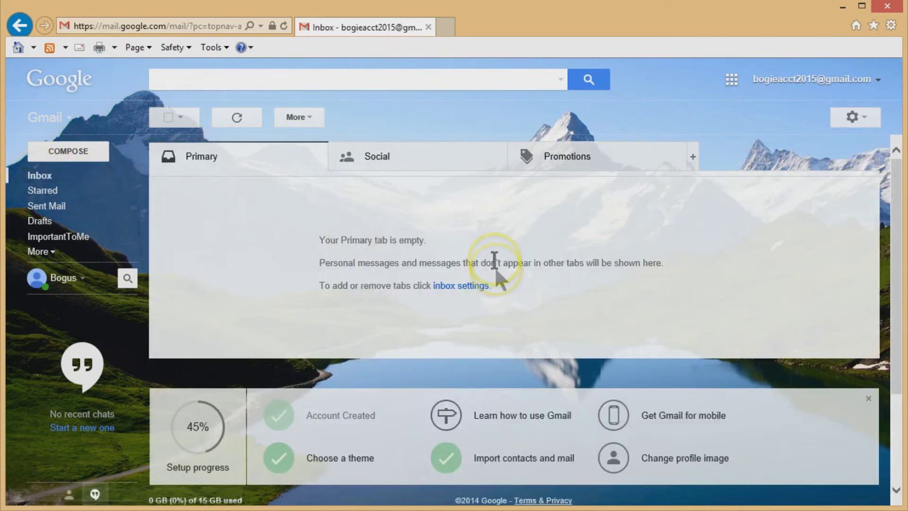
click(584, 160)
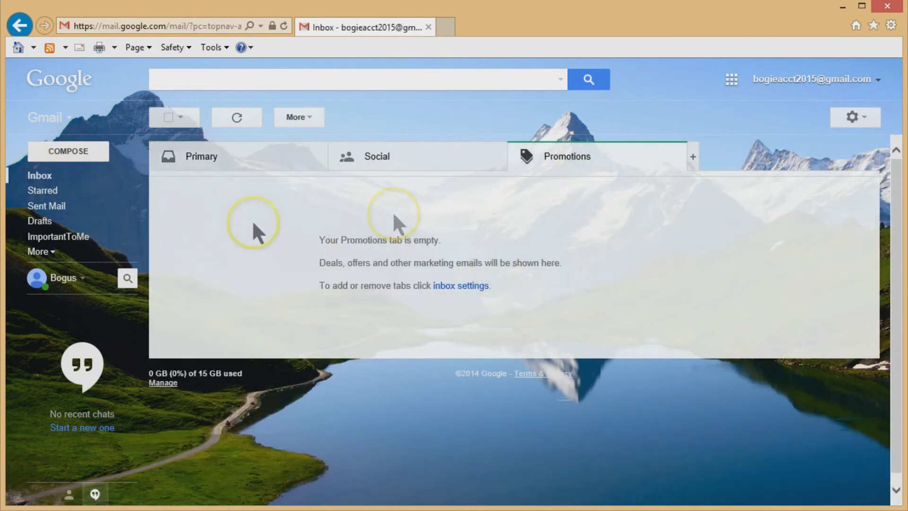
click(246, 160)
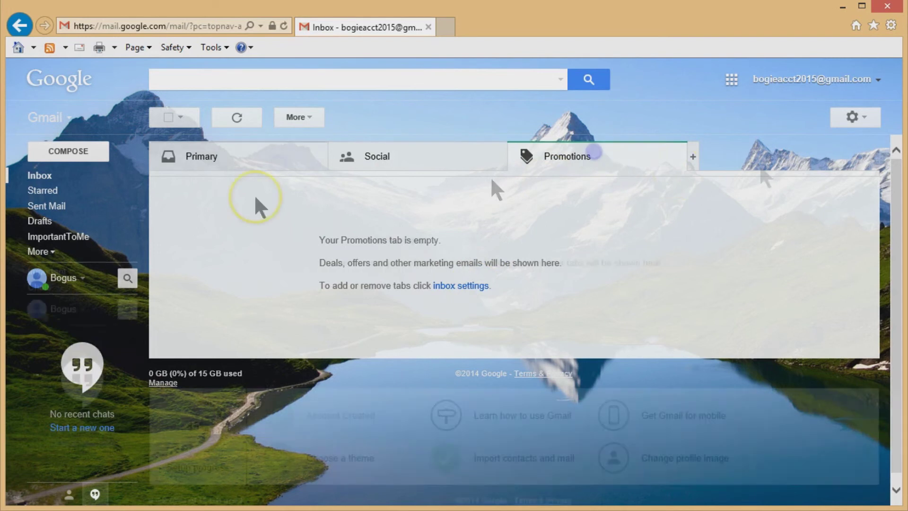
click(629, 168)
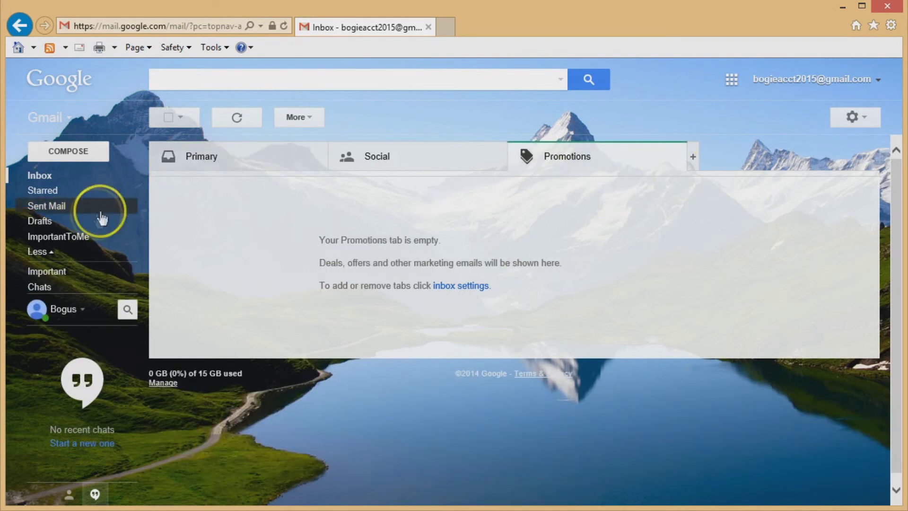
mouse_move(62, 263)
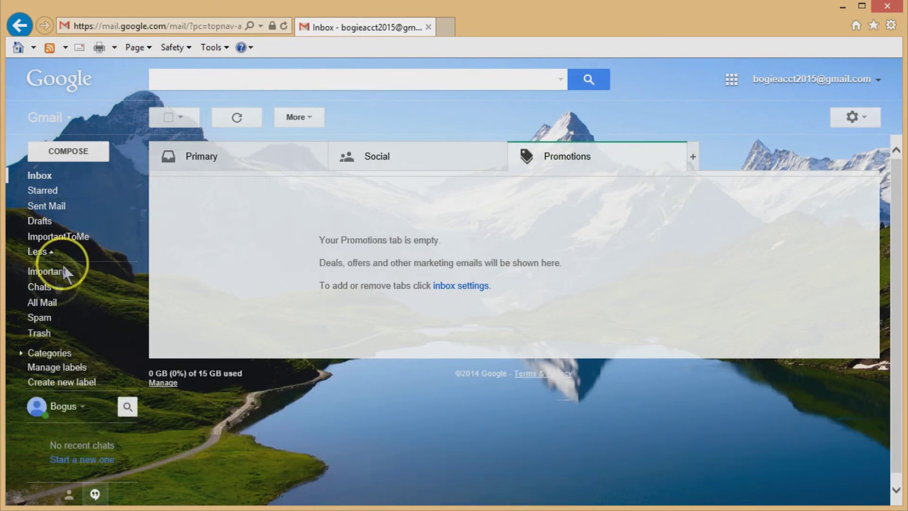
- Look through the empty Spam folder and the Trash, then open All Mail
click(53, 318)
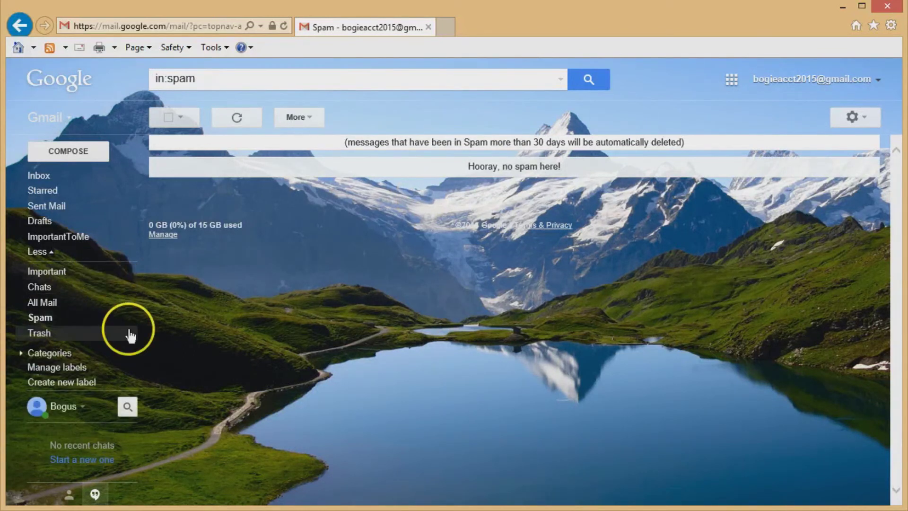
click(56, 333)
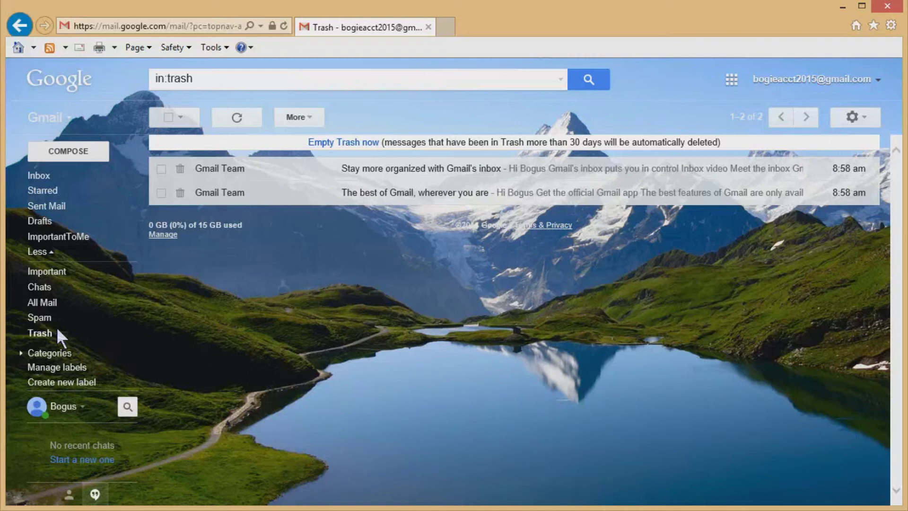
click(129, 354)
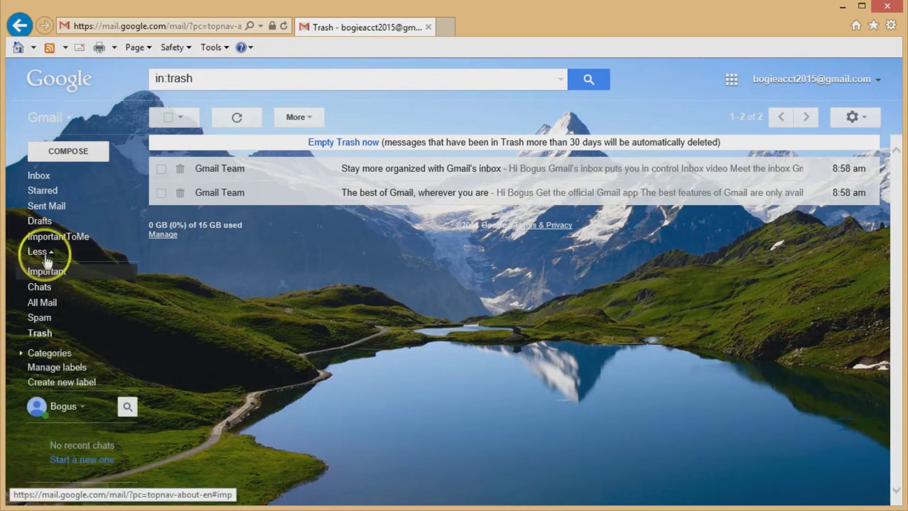
click(66, 302)
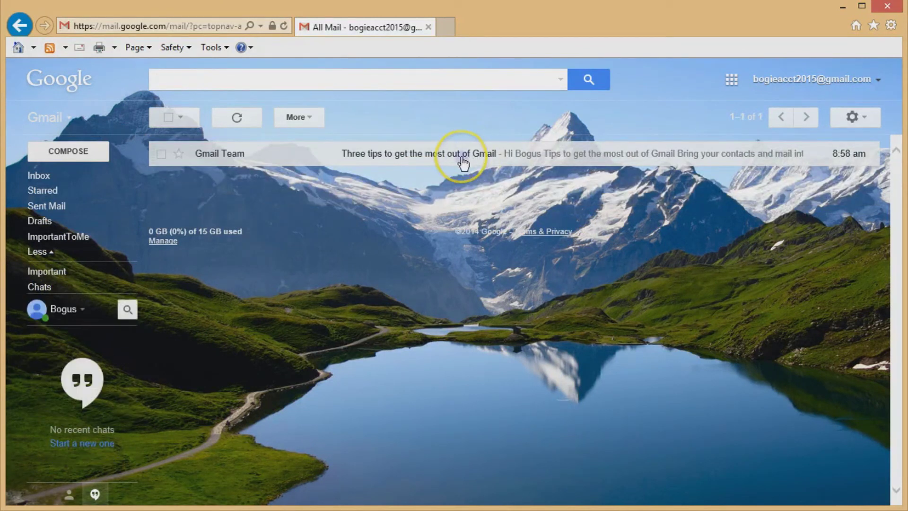
click(461, 155)
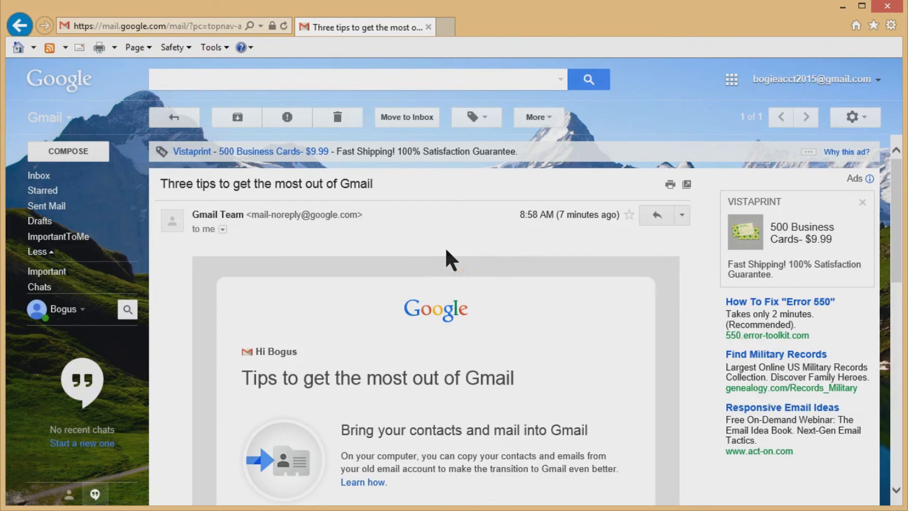
click(47, 302)
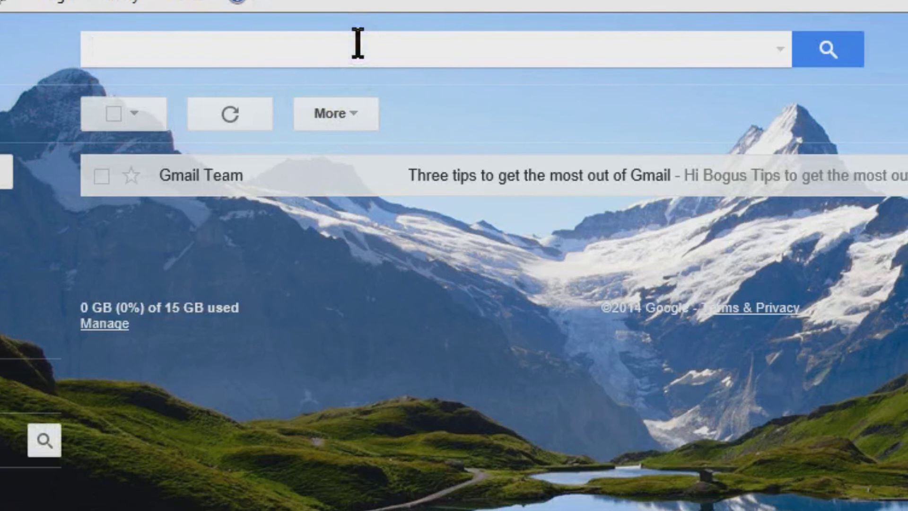
click(561, 79)
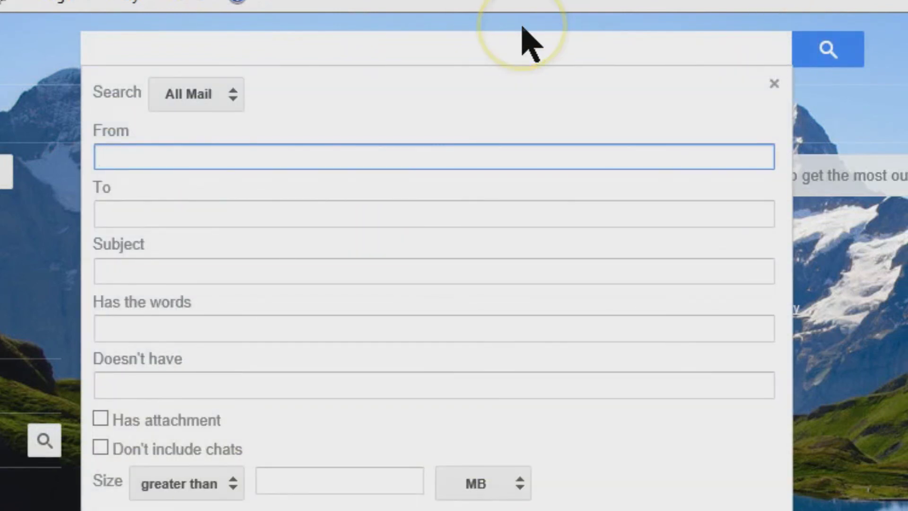
click(523, 28)
click(786, 52)
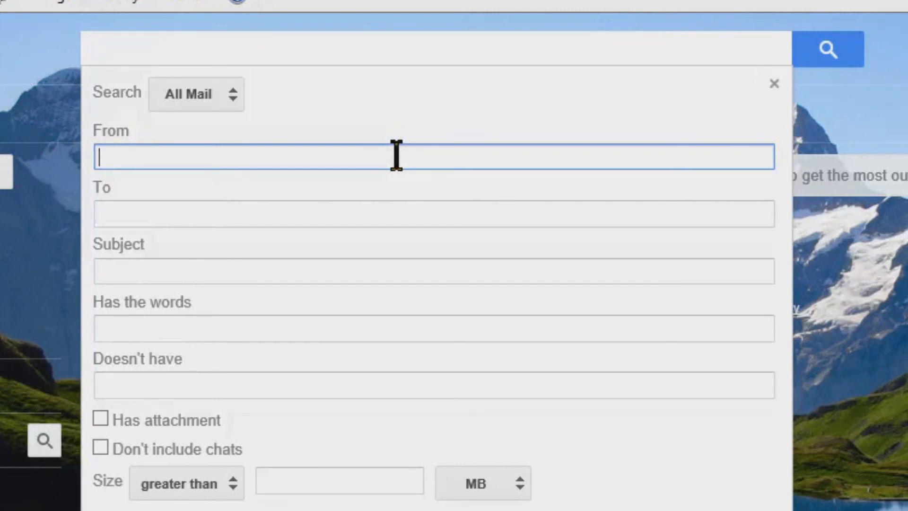
click(209, 331)
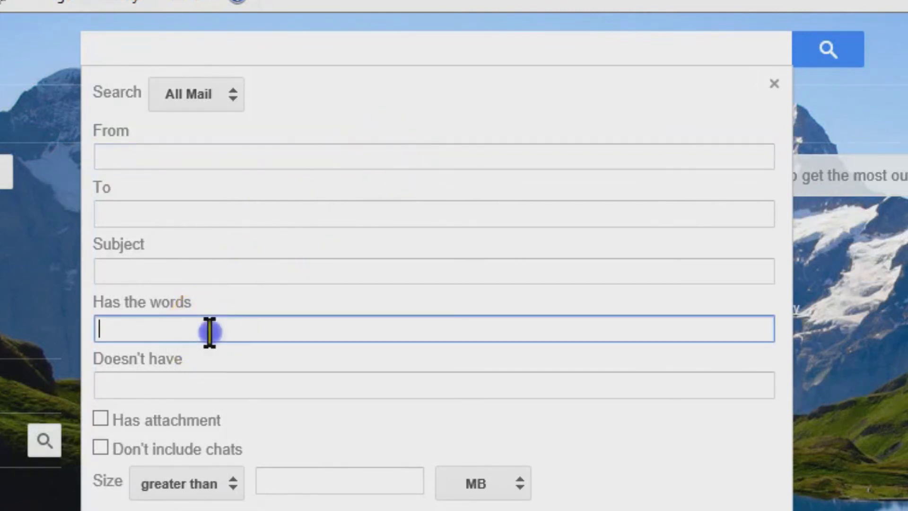
click(248, 272)
click(254, 337)
click(257, 368)
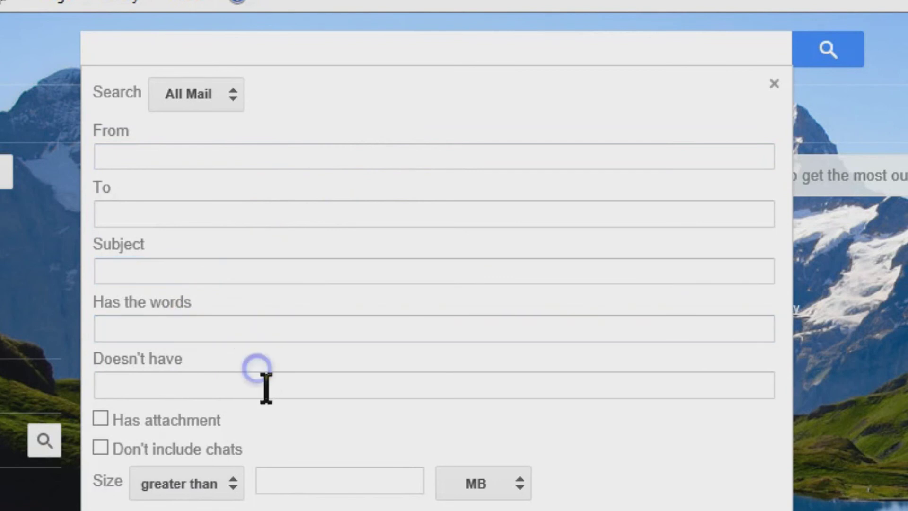
click(267, 388)
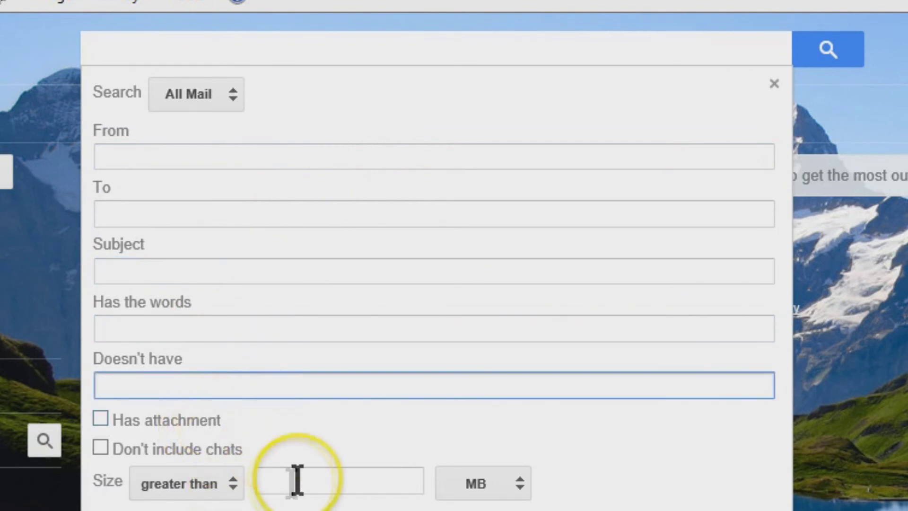
click(230, 484)
click(352, 437)
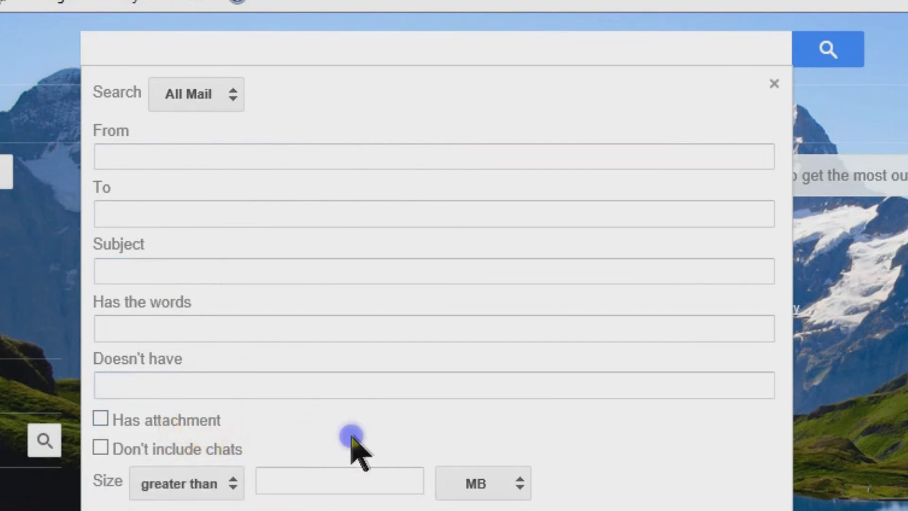
click(774, 84)
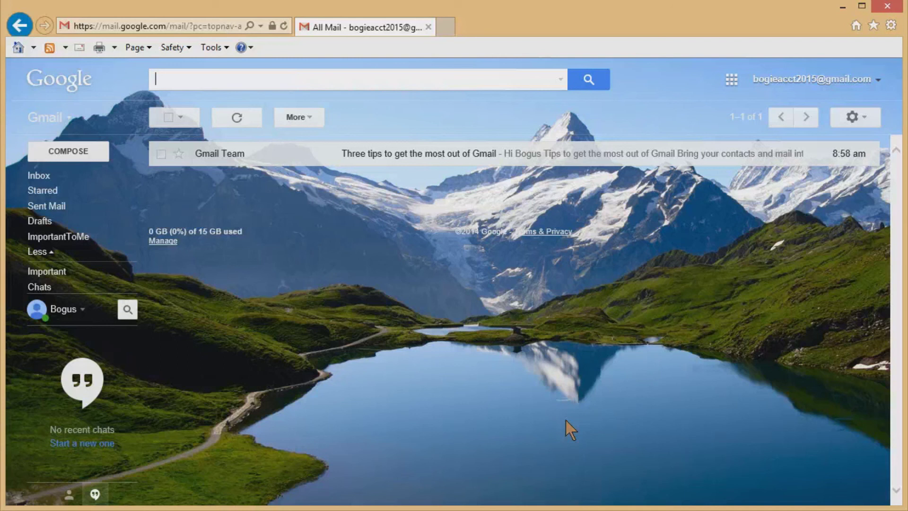
mouse_move(38, 183)
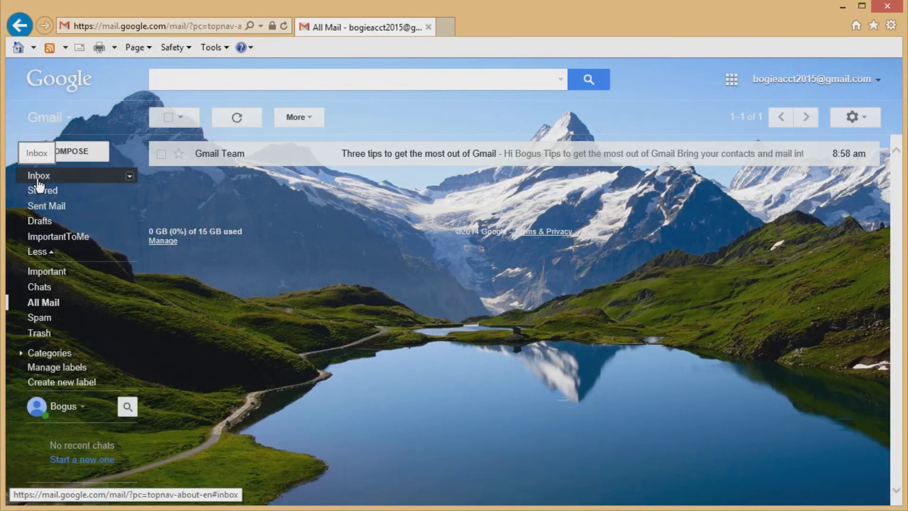